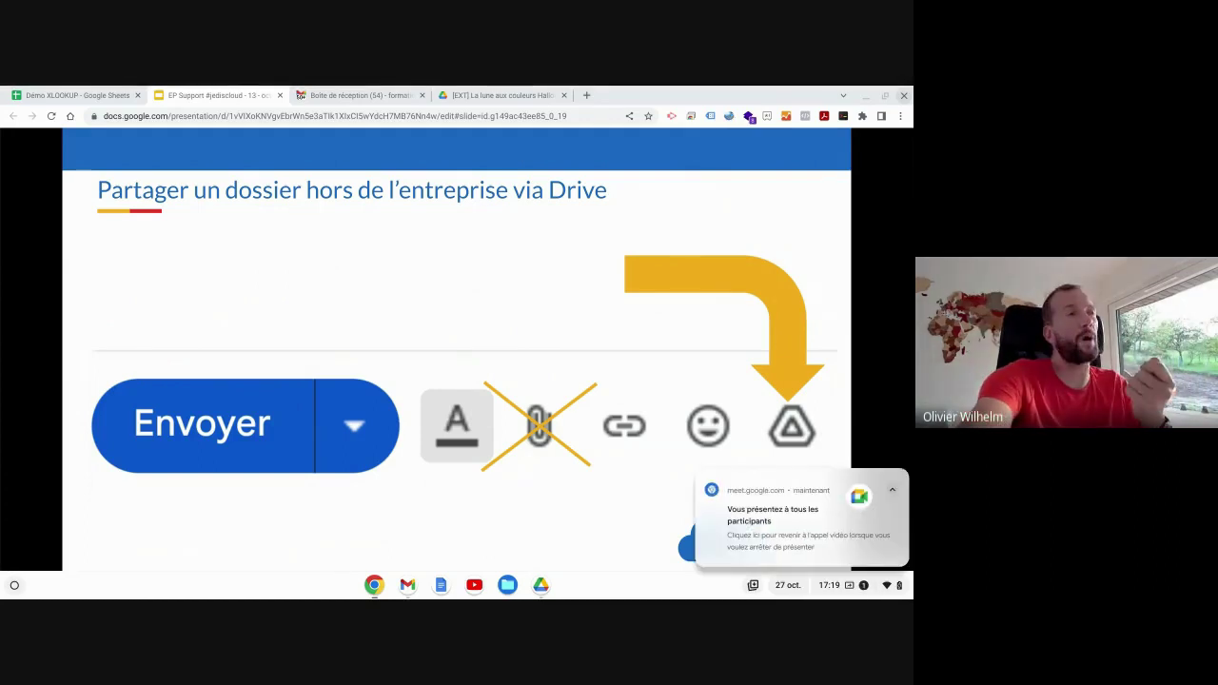
# - Dismiss the Meet presenting notification and switch to the '[EXT] La lune aux couleurs Halloween LUNHAL' shared drive
pyautogui.click(899, 477)
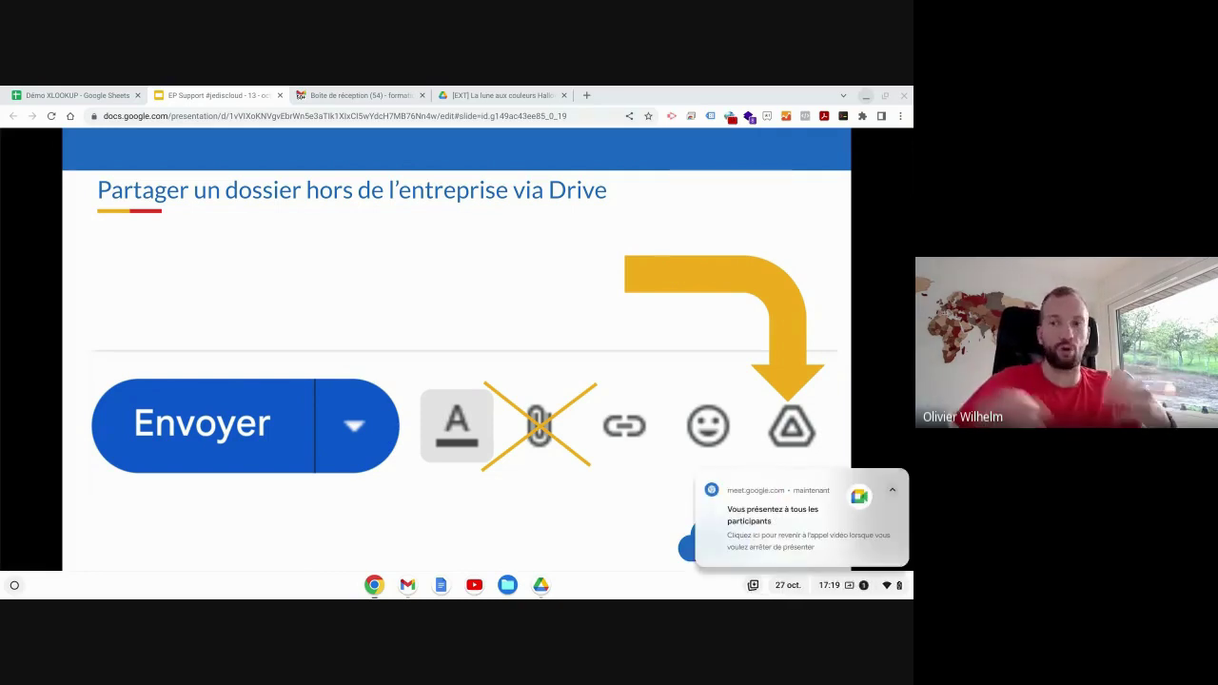
pyautogui.click(900, 475)
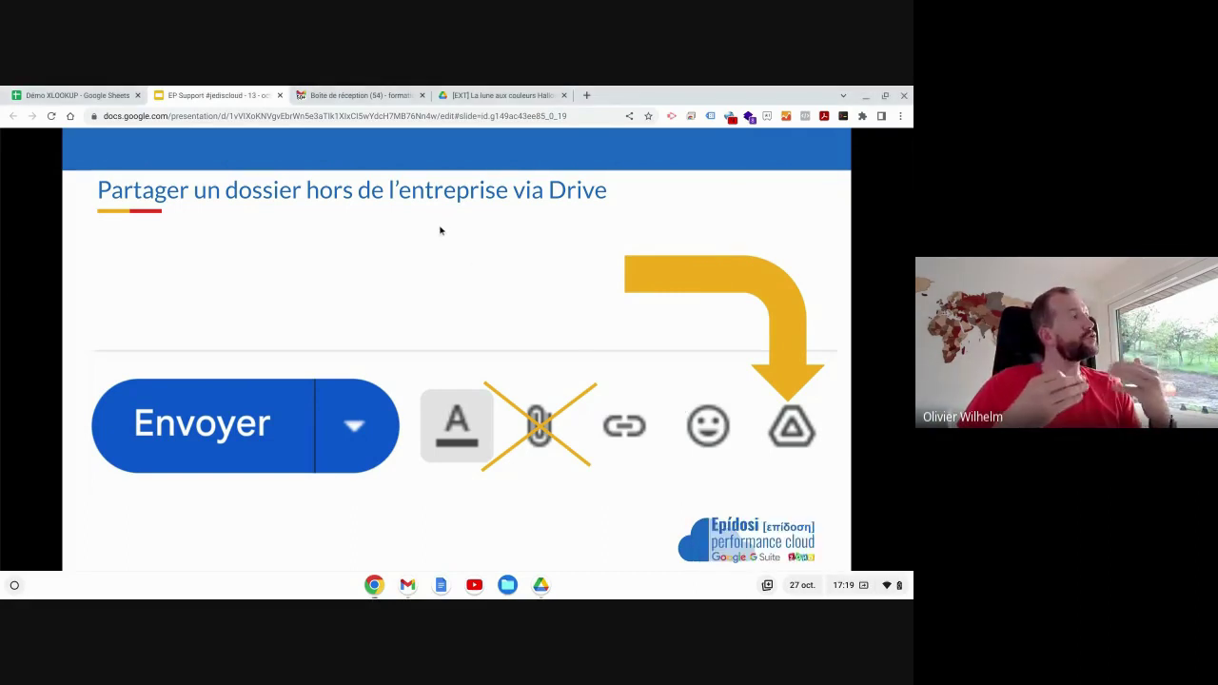
pyautogui.click(467, 96)
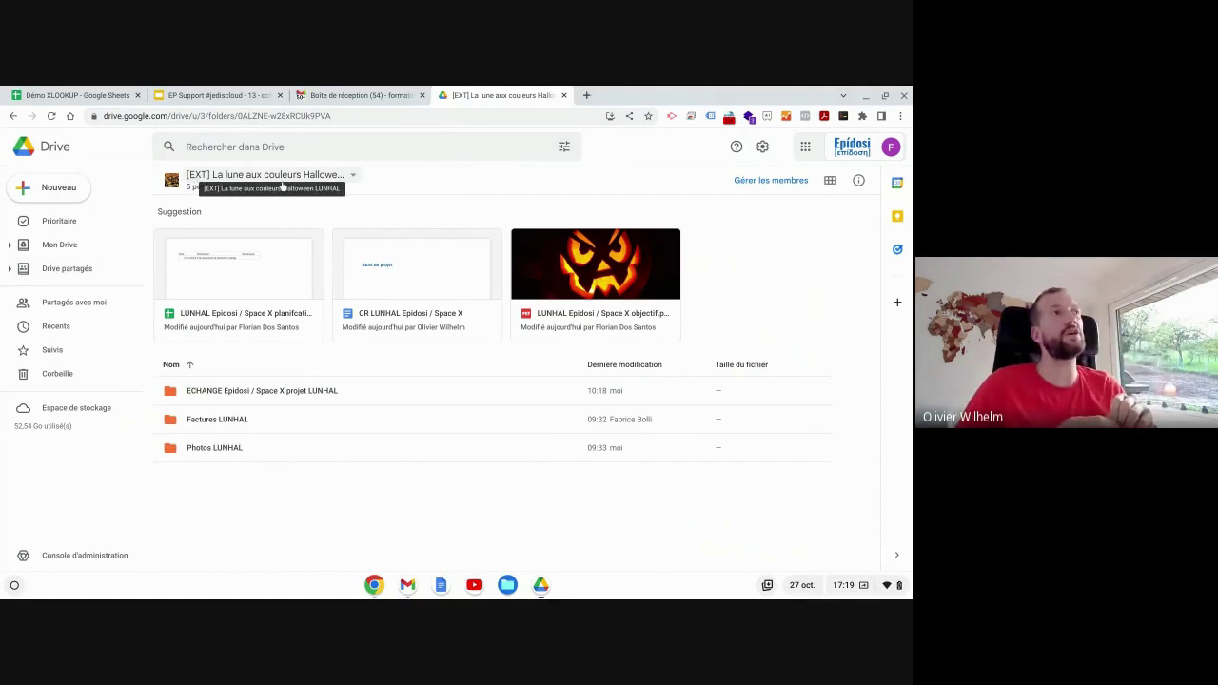
pyautogui.hotkey('ctrl', '+')
pyautogui.hotkey('ctrl', '+')
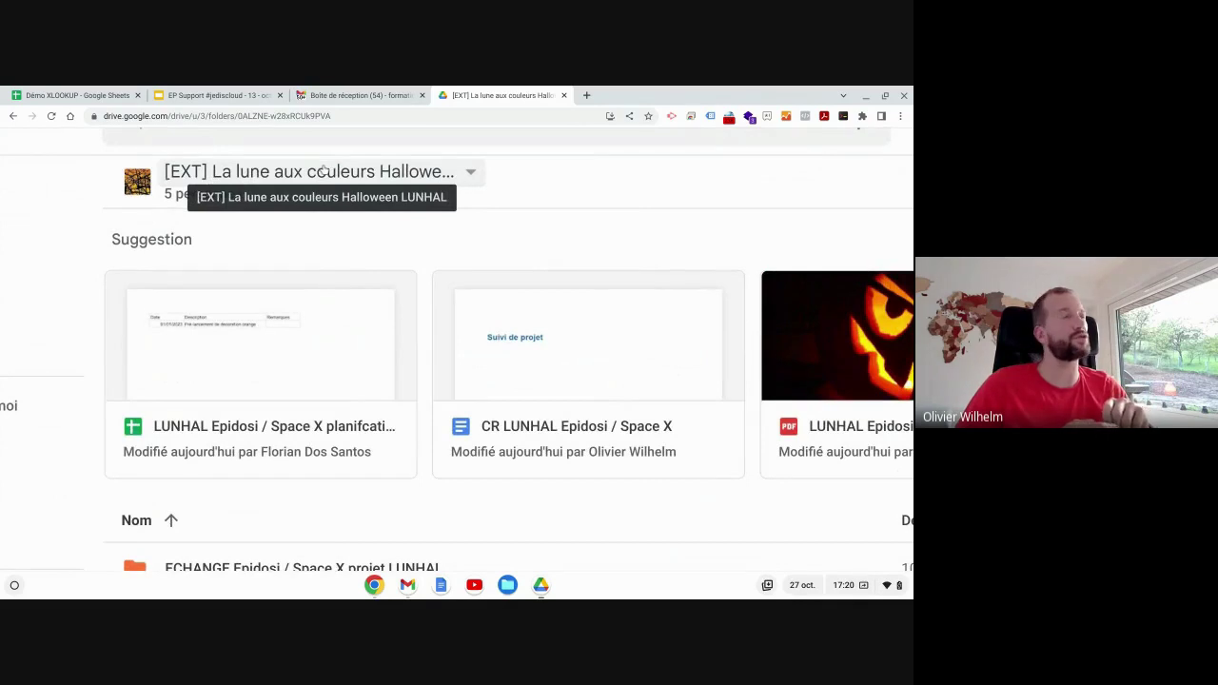
pyautogui.hotkey('ctrl', '-')
pyautogui.hotkey('ctrl', '-')
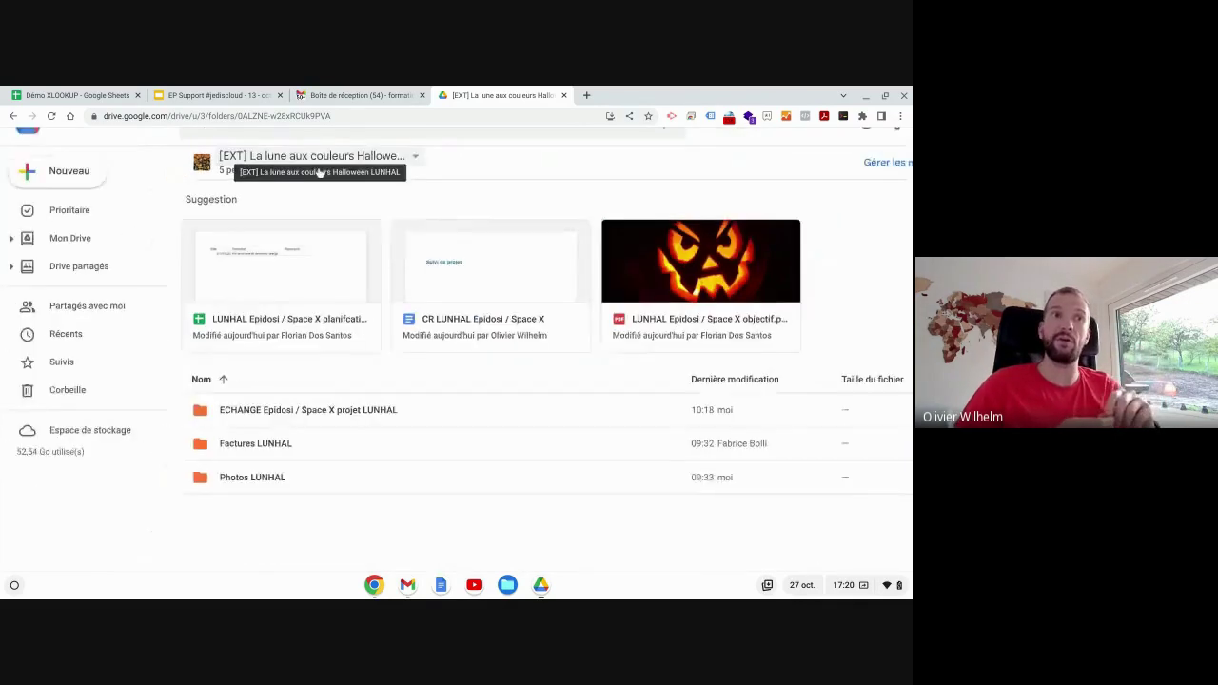
pyautogui.hotkey('ctrl', '-')
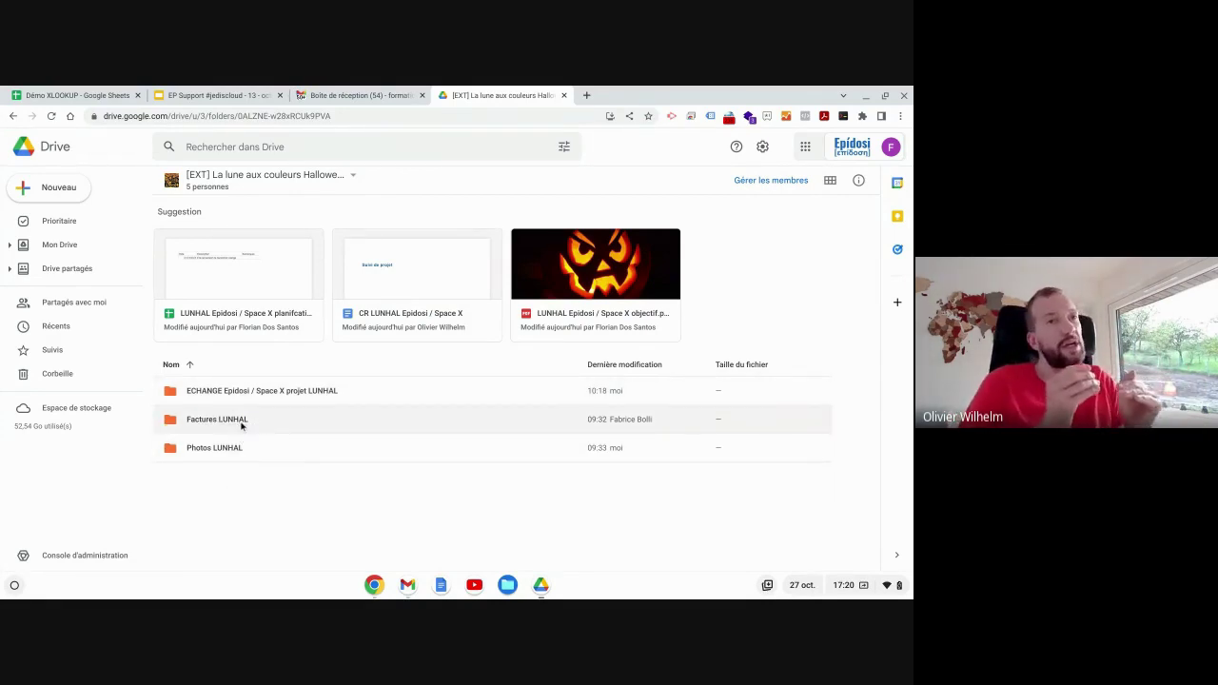
# - Reset the Drive page zoom and switch to the Gmail inbox
pyautogui.scroll(5, 240, 425)
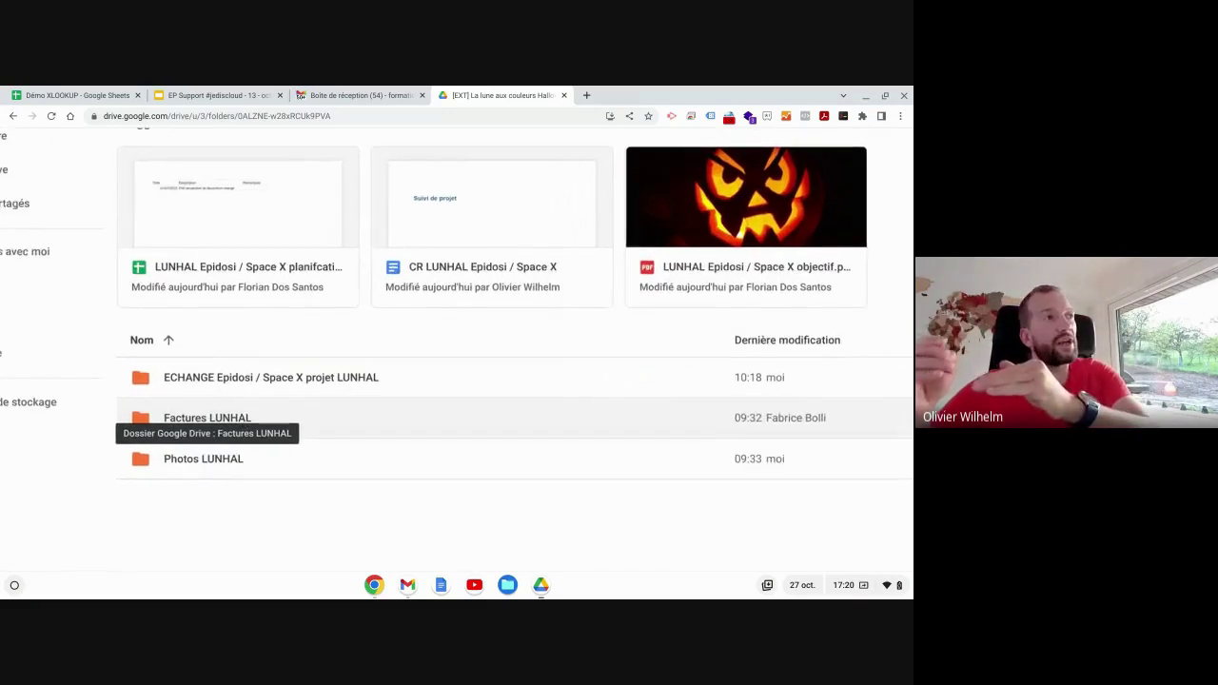
pyautogui.scroll(3, 241, 425)
pyautogui.scroll(-1, 258, 468)
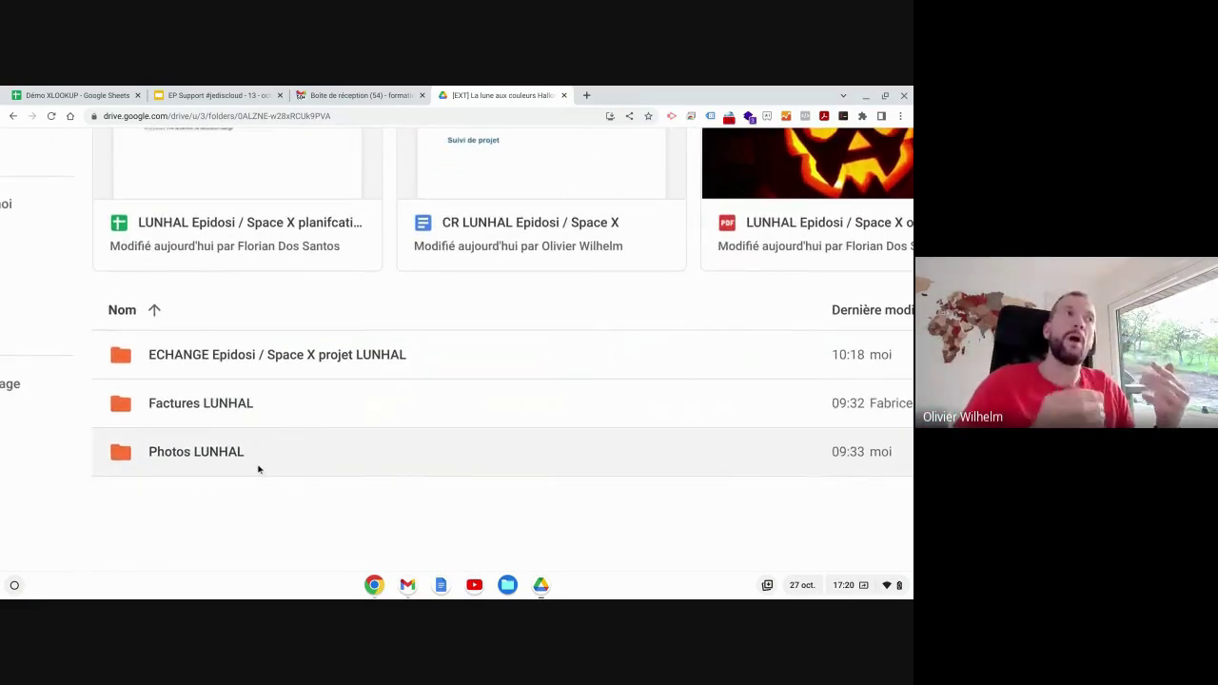
pyautogui.scroll(-1, 258, 468)
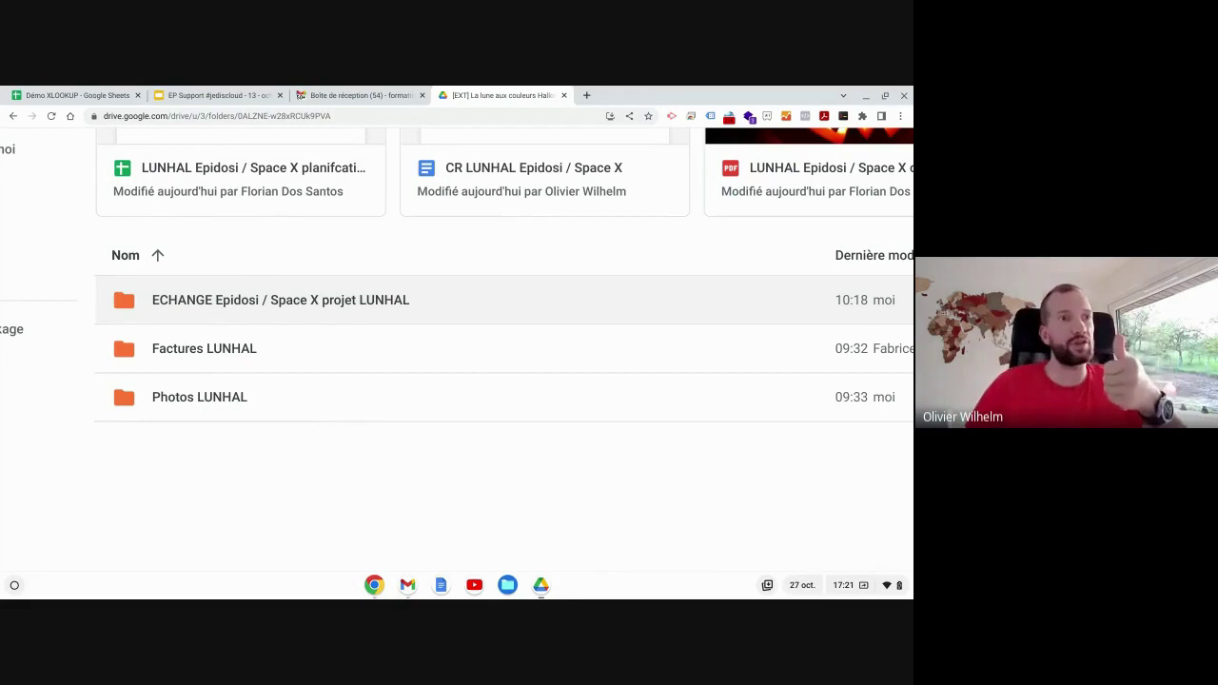
pyautogui.hotkey('ctrl', '-')
pyautogui.hotkey('ctrl', '-')
pyautogui.hotkey('ctrl', '-')
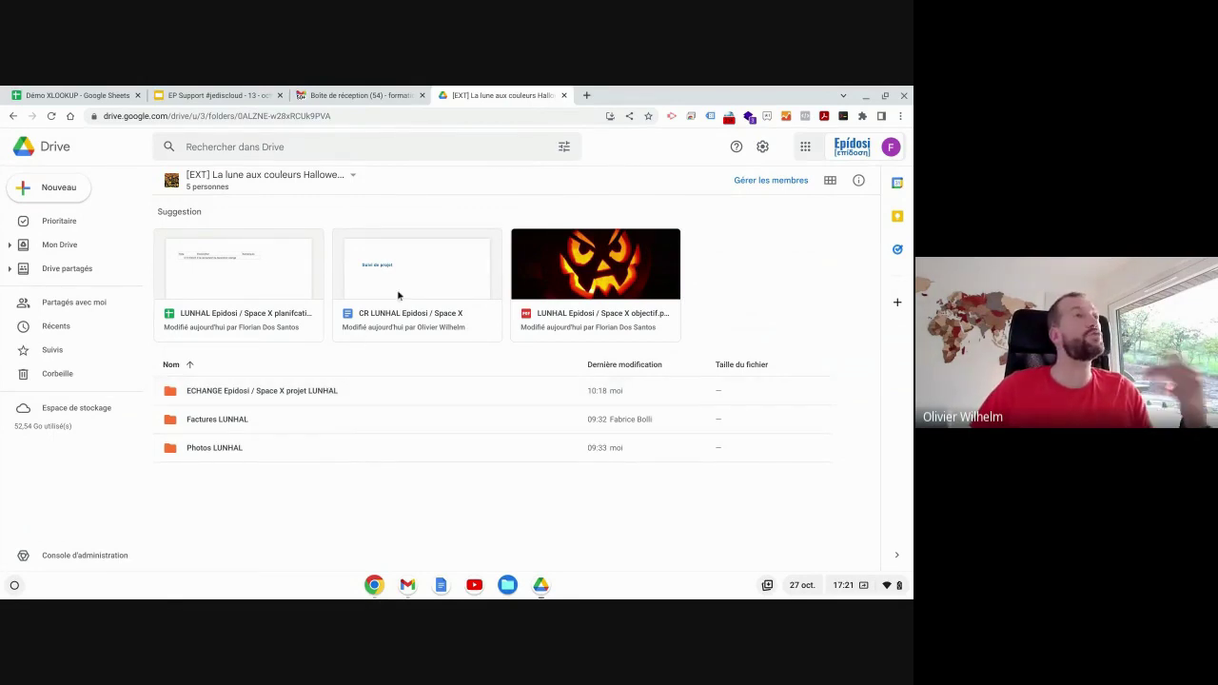
pyautogui.click(374, 99)
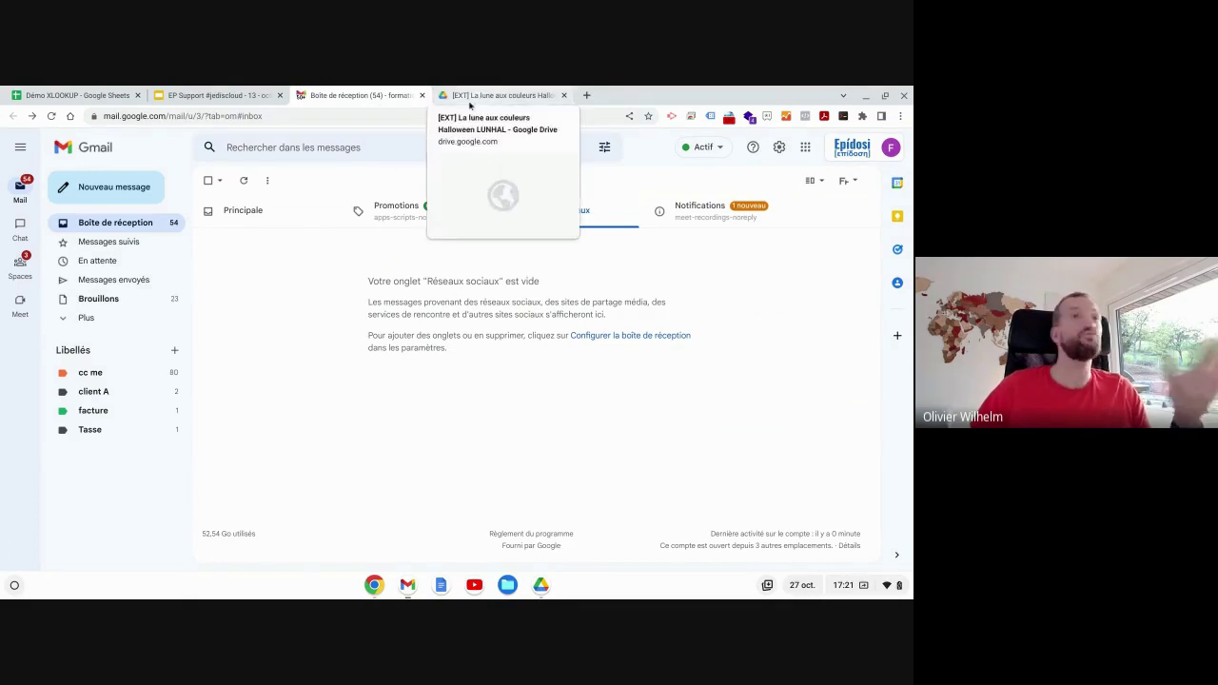
# - Start a new Gmail message and open the 'Insérer des fichiers avec Google Drive' picker
pyautogui.click(104, 193)
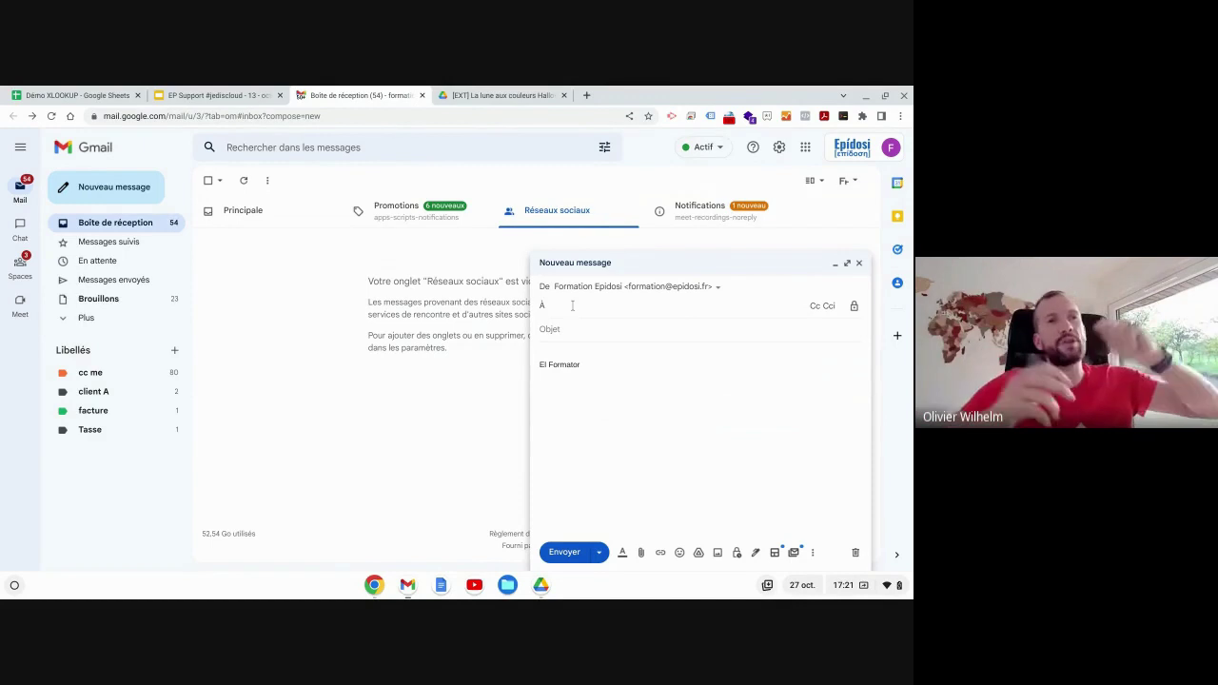
pyautogui.click(630, 403)
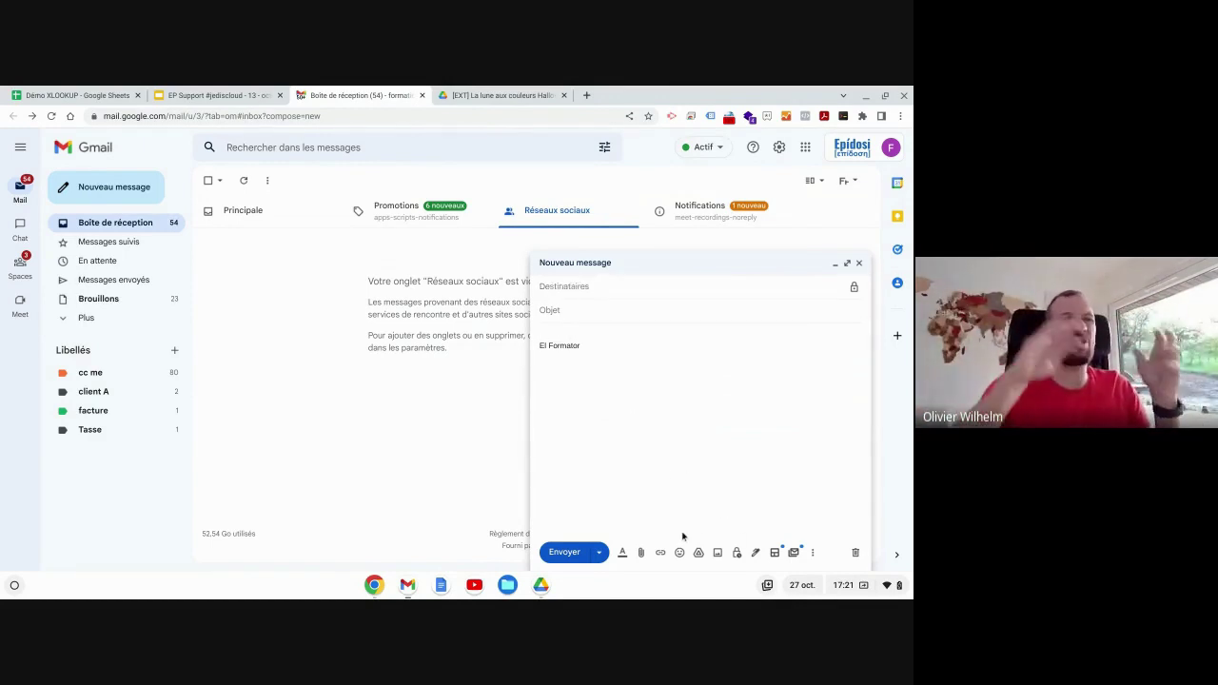
pyautogui.hotkey('ctrl', '+')
pyautogui.hotkey('ctrl', '+')
pyautogui.hotkey('ctrl', '+')
pyautogui.hotkey('ctrl', '+')
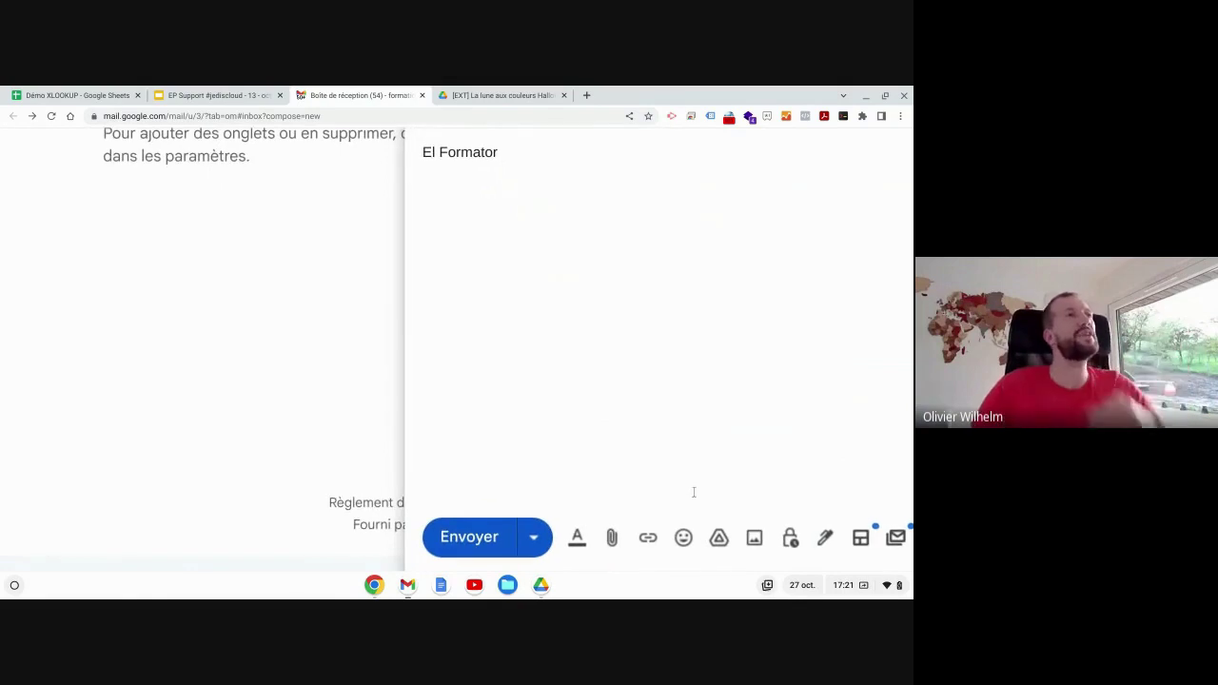
pyautogui.hscroll(3, 691, 519)
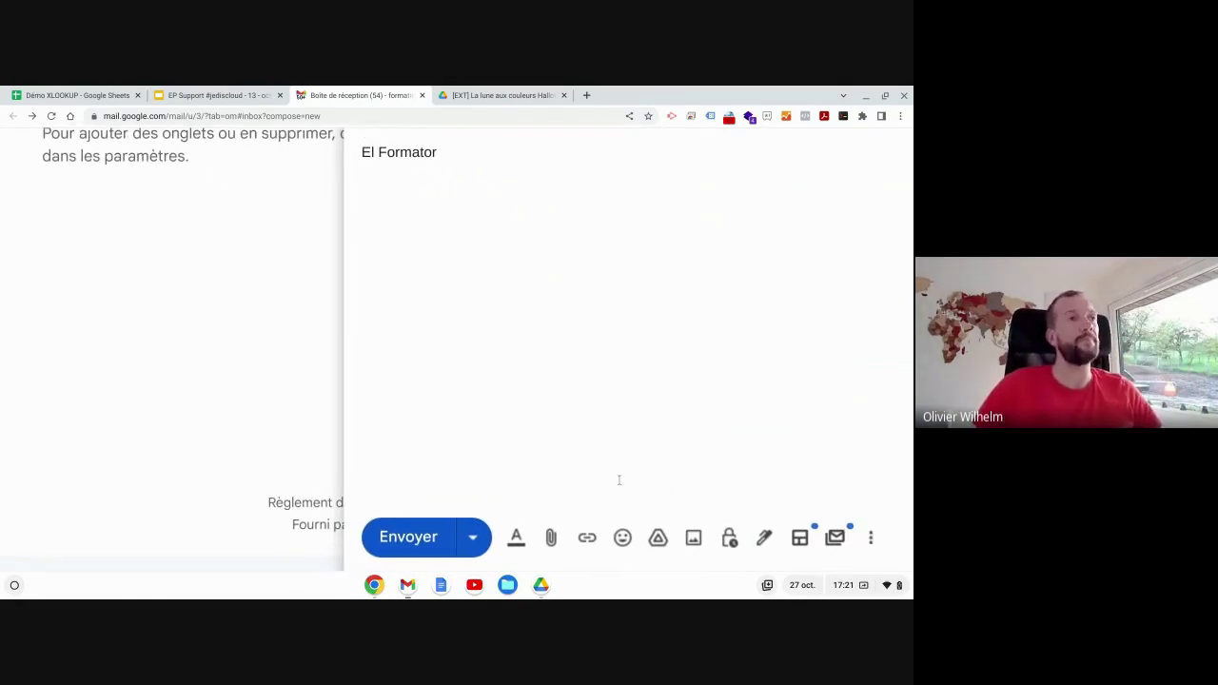
pyautogui.hotkey('ctrl', '-')
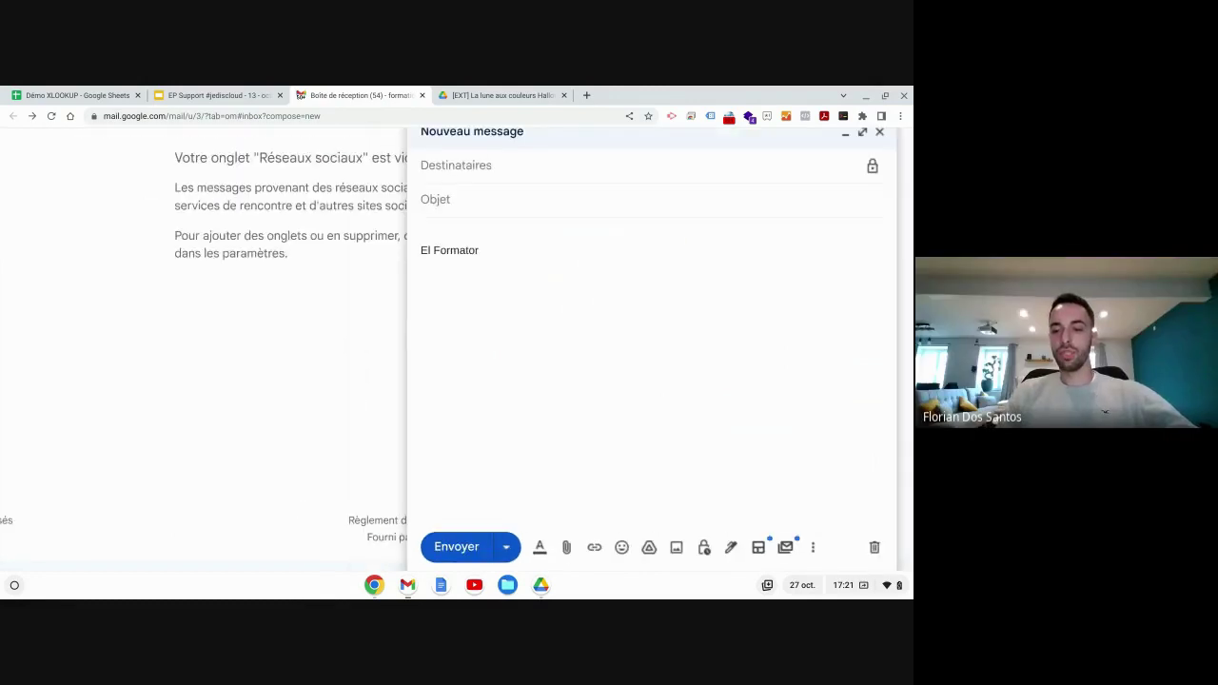
pyautogui.hotkey('ctrl', '-')
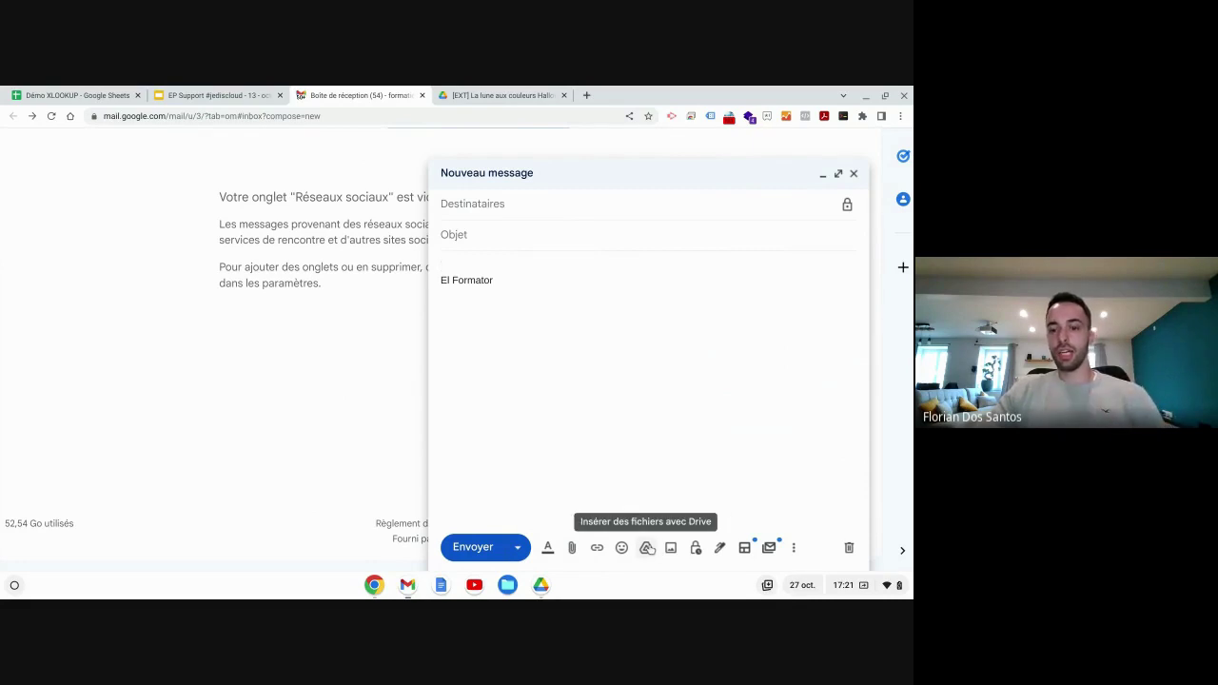
pyautogui.click(646, 547)
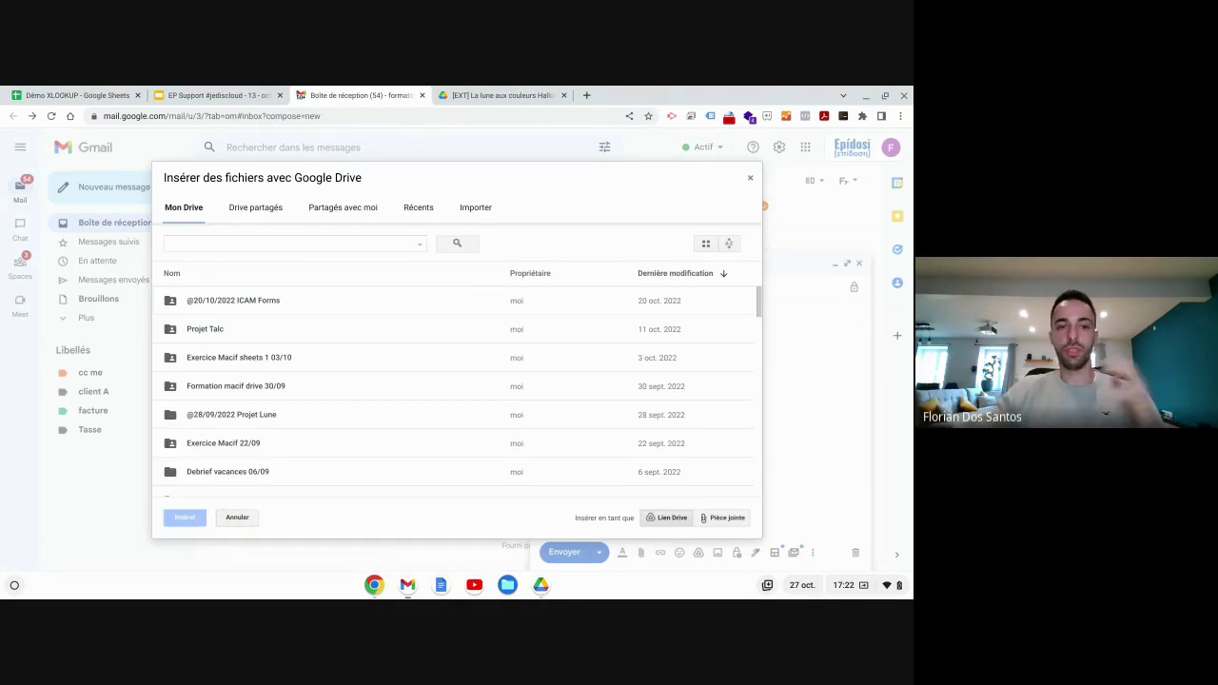
# - Search Drive for 'echange' and insert the ECHANGE Epidosi / Space X projet LUNHAL folder as a link
pyautogui.click(291, 244)
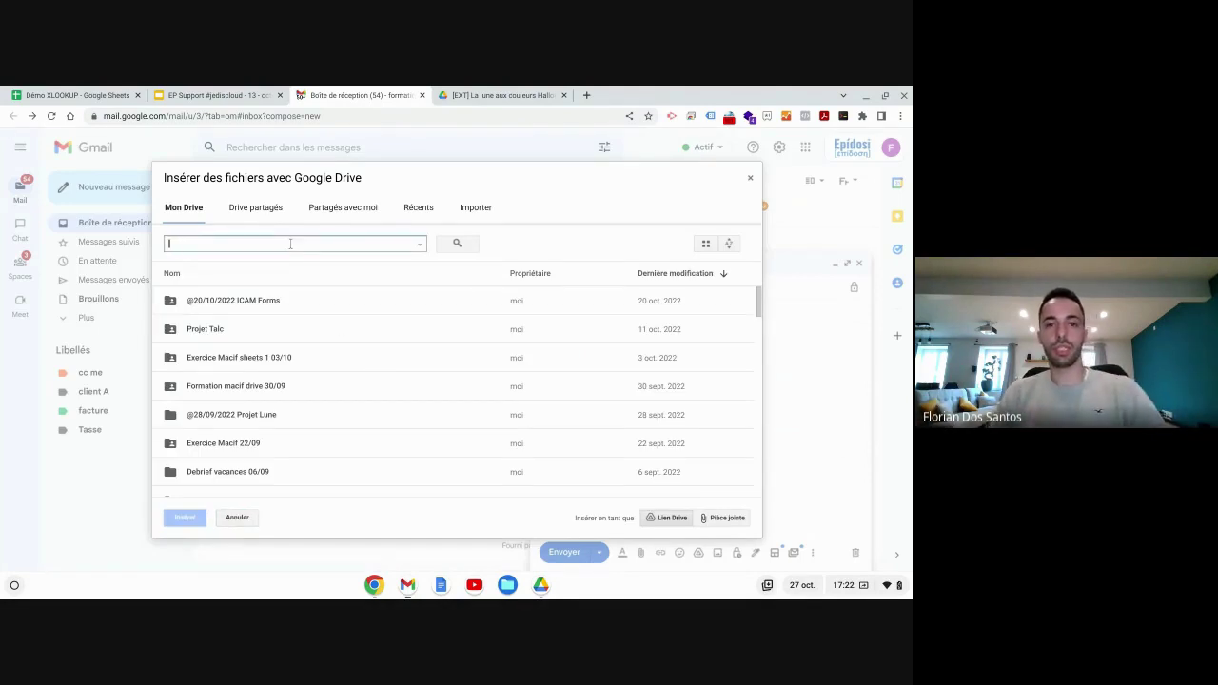
pyautogui.write('echn')
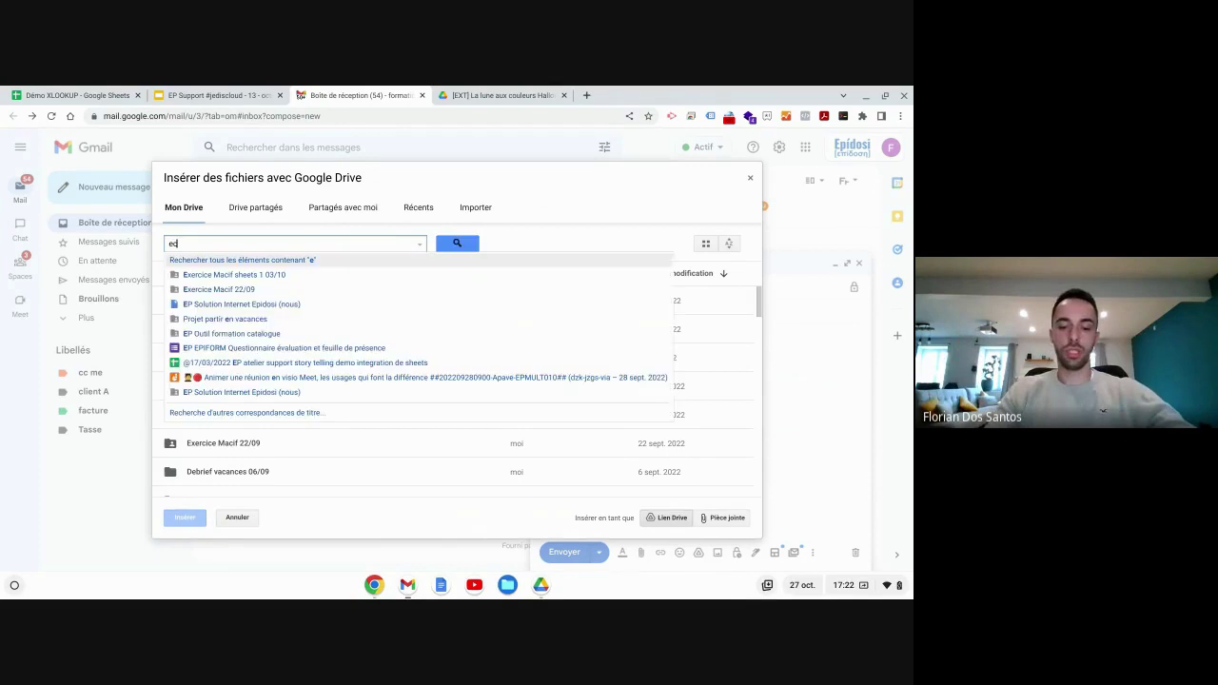
pyautogui.press('BackSpace')
pyautogui.write('ange')
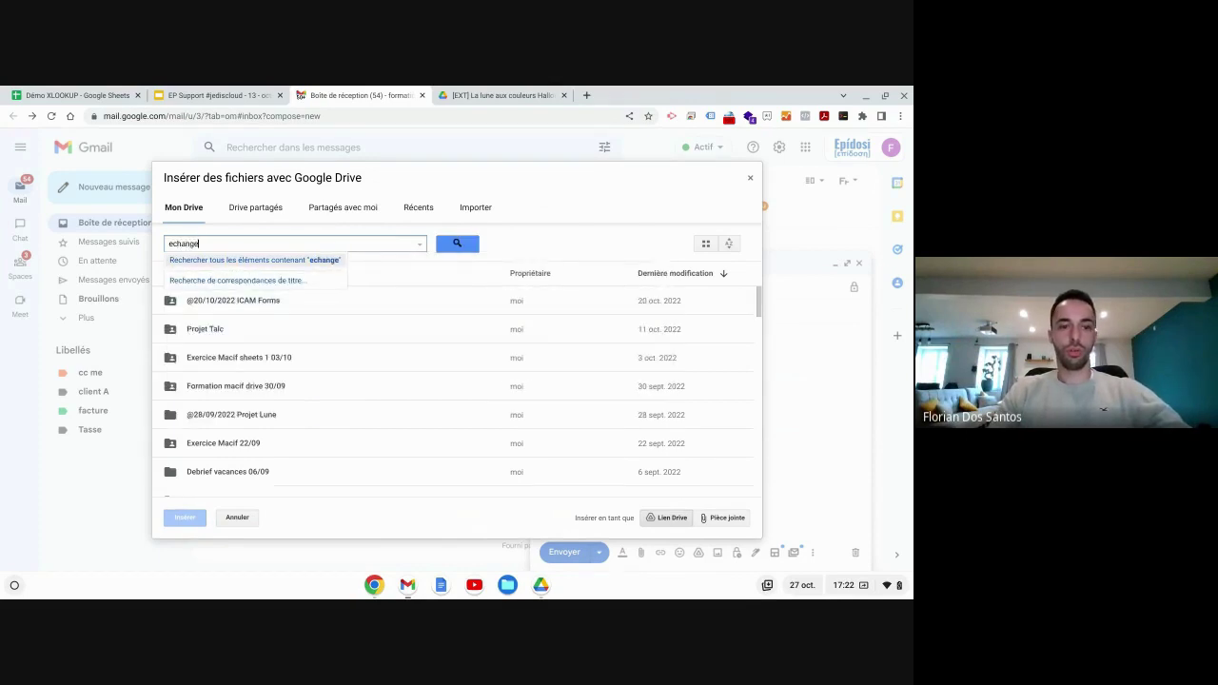
pyautogui.press('Return')
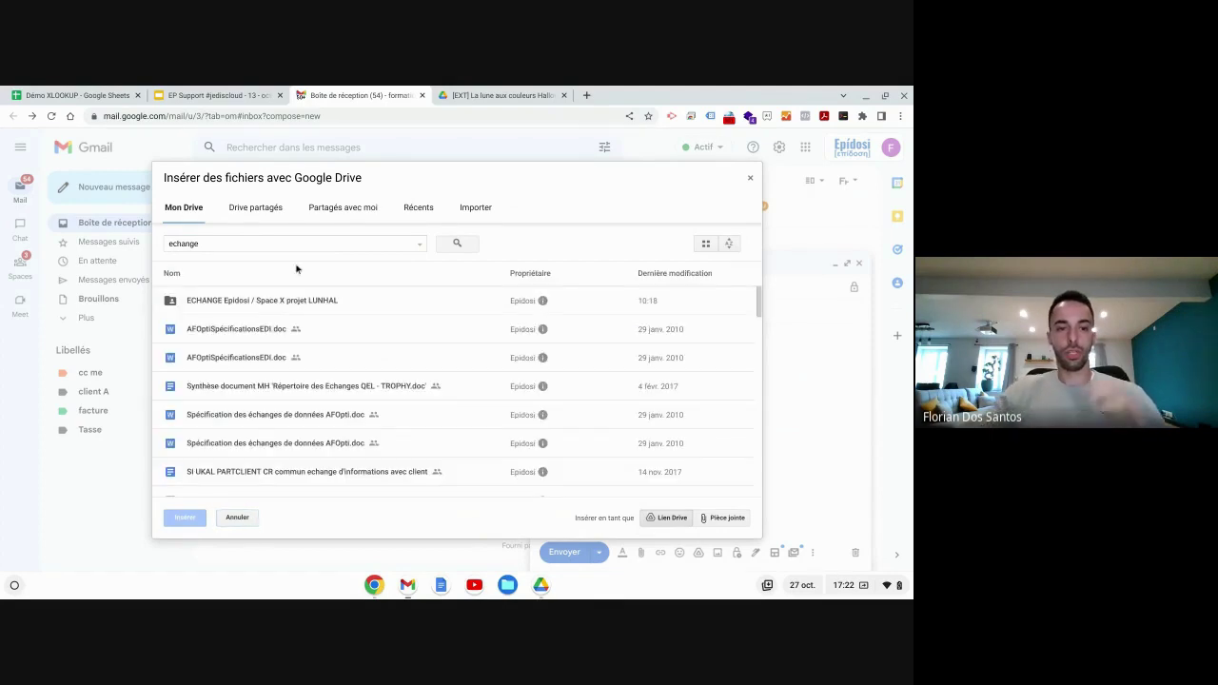
pyautogui.click(306, 298)
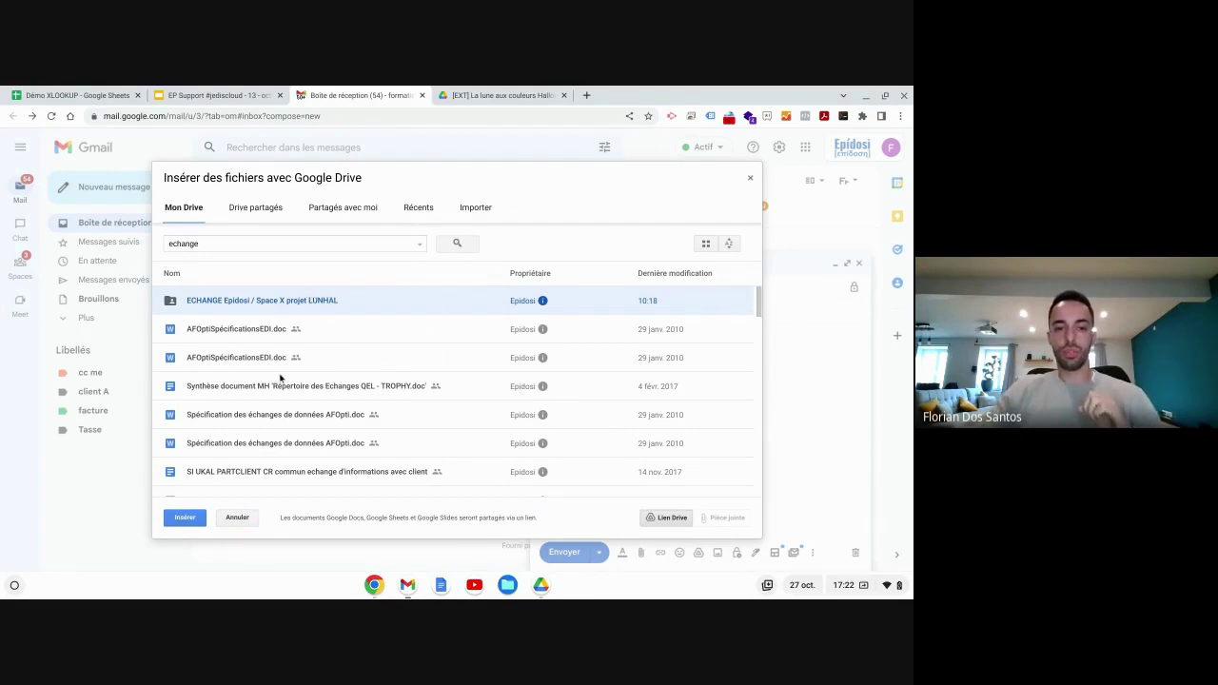
pyautogui.click(184, 518)
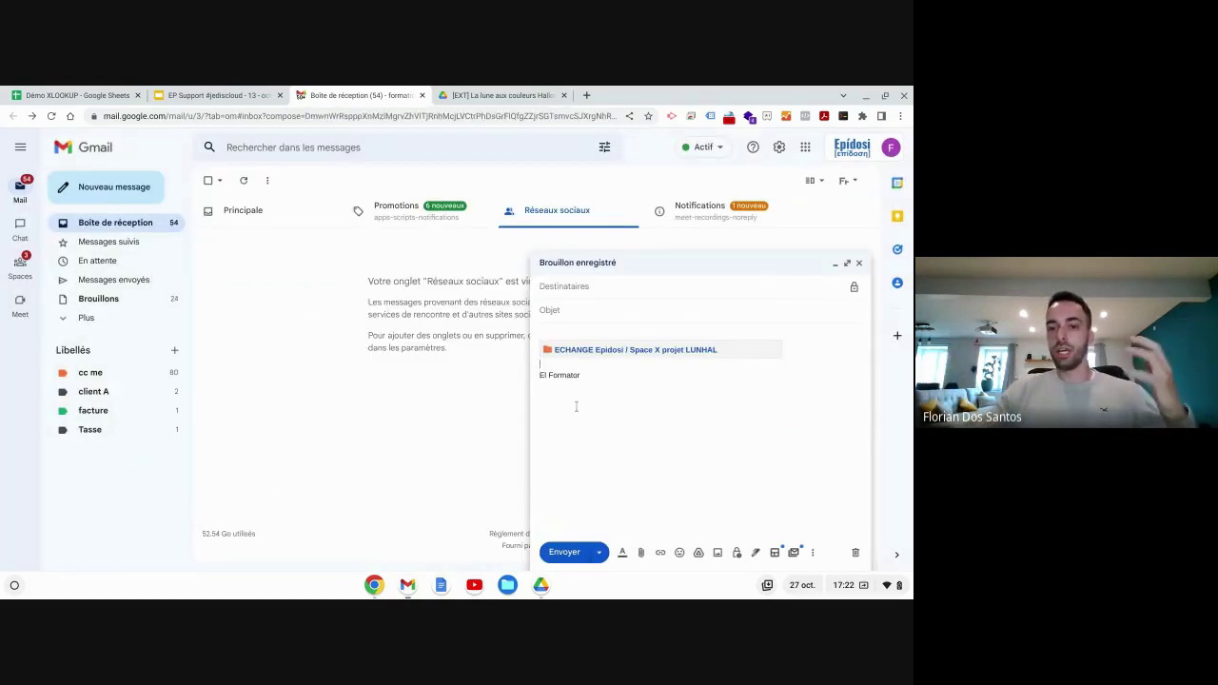
# - Paste the external recipient's e-mail address and enter the subject 'Dossier d'échange'
pyautogui.click(599, 289)
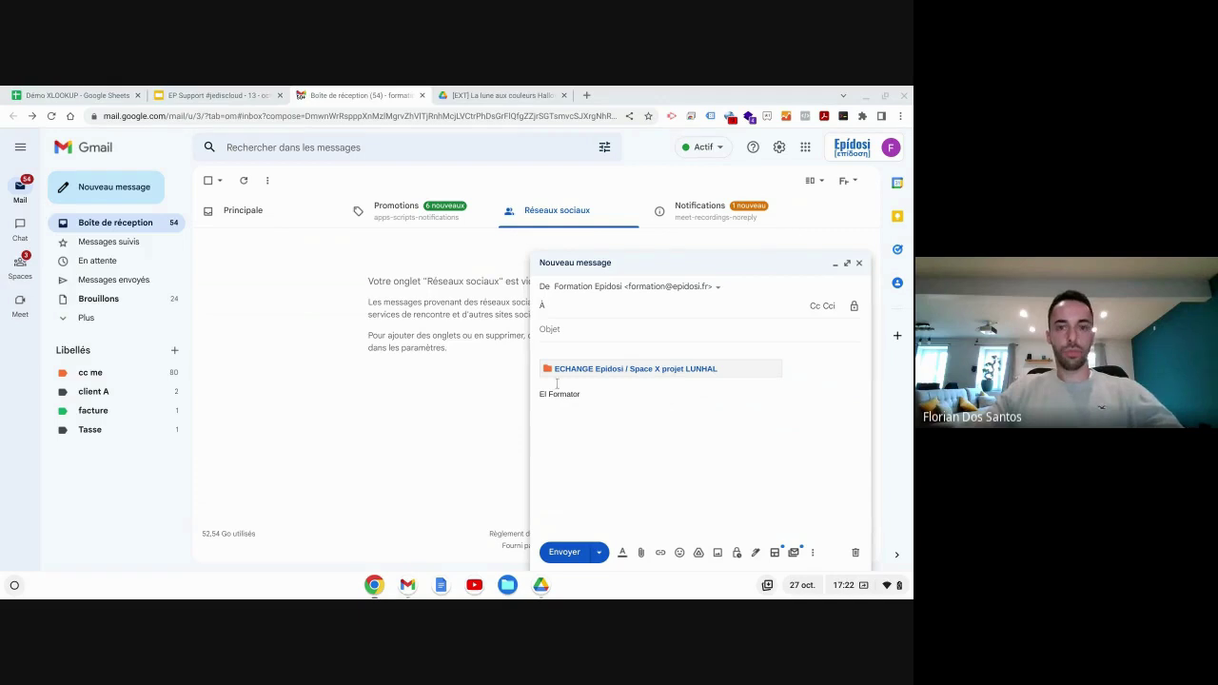
pyautogui.hotkey('ctrl', 'v')
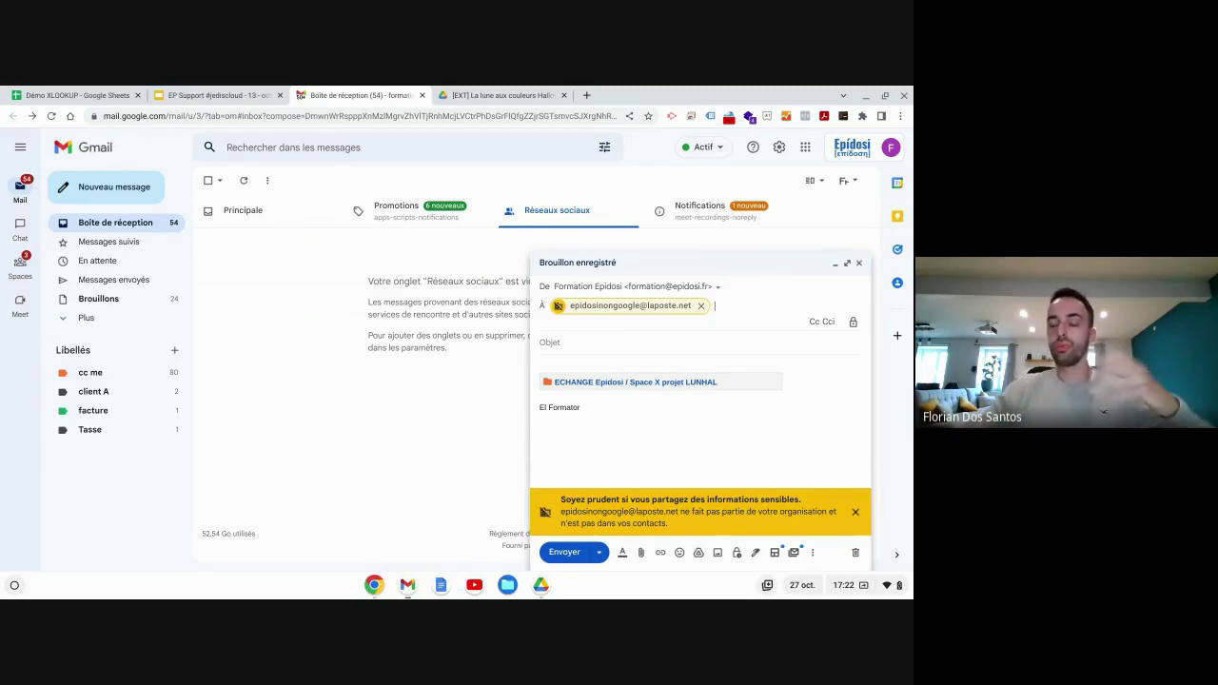
pyautogui.click(616, 339)
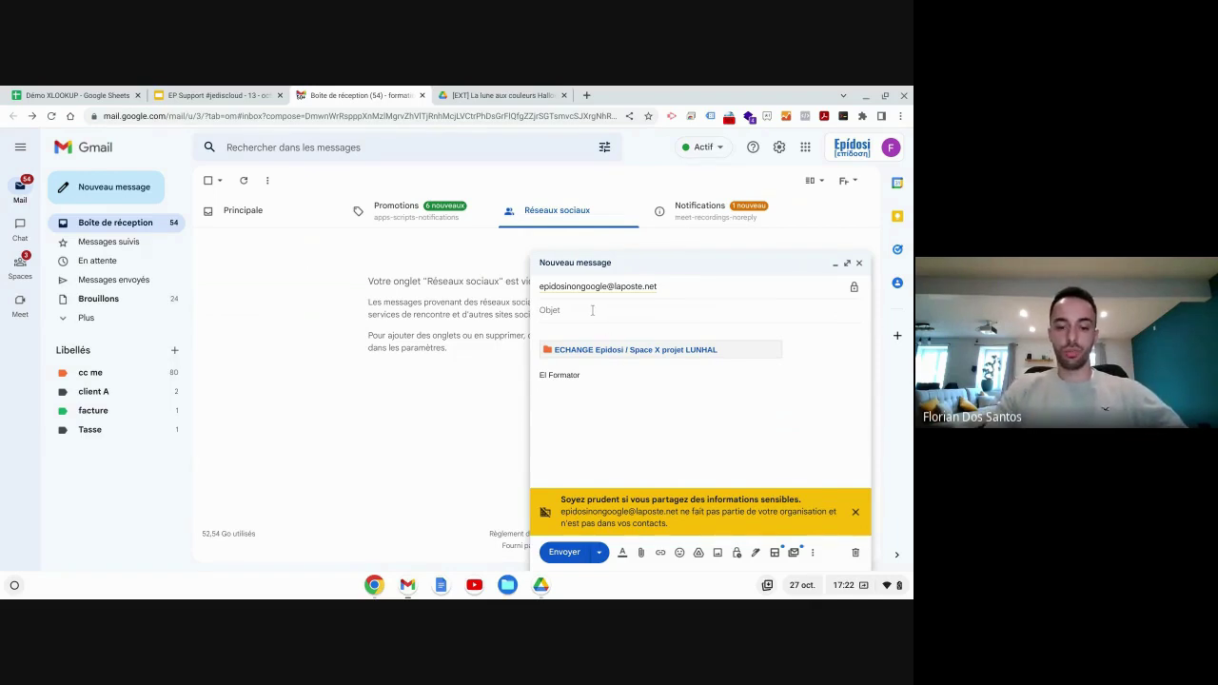
pyautogui.write('Dossie')
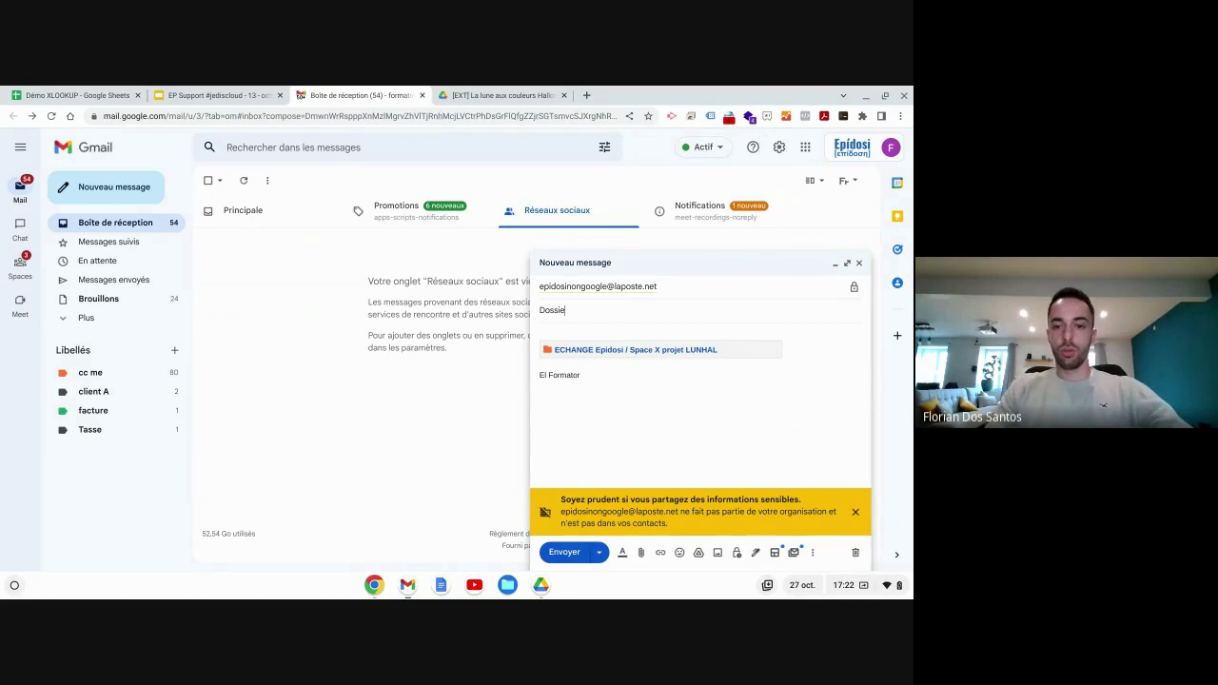
pyautogui.write("r d'éch")
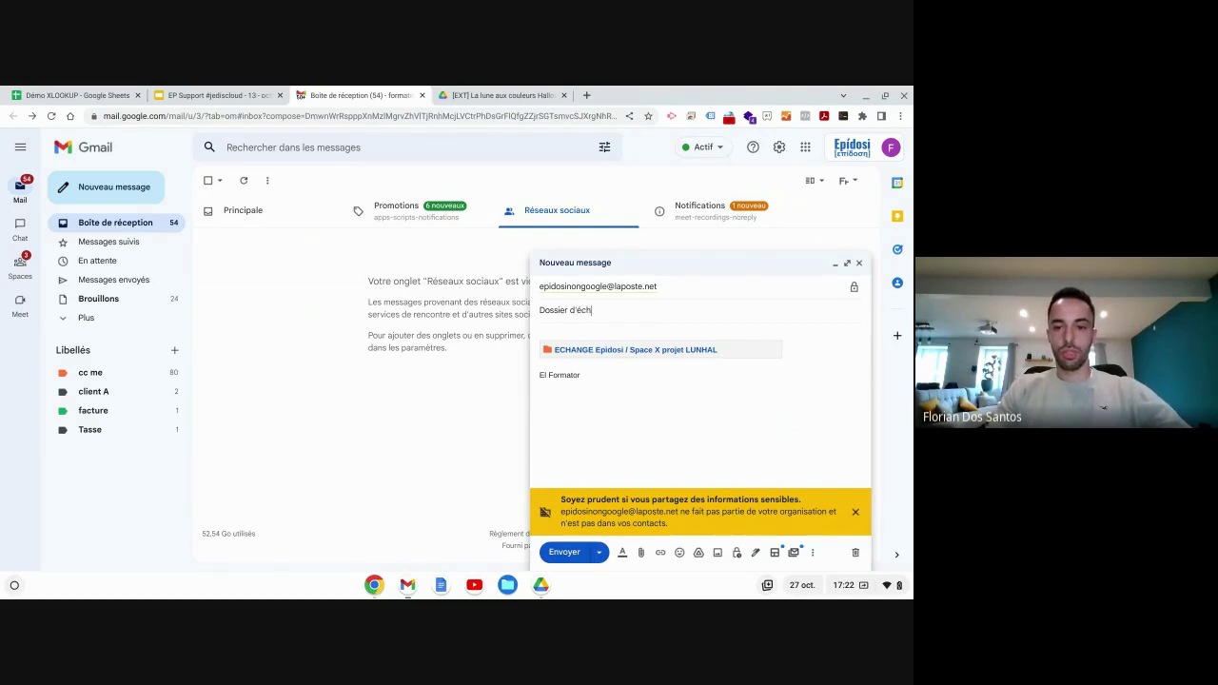
pyautogui.write('ange')
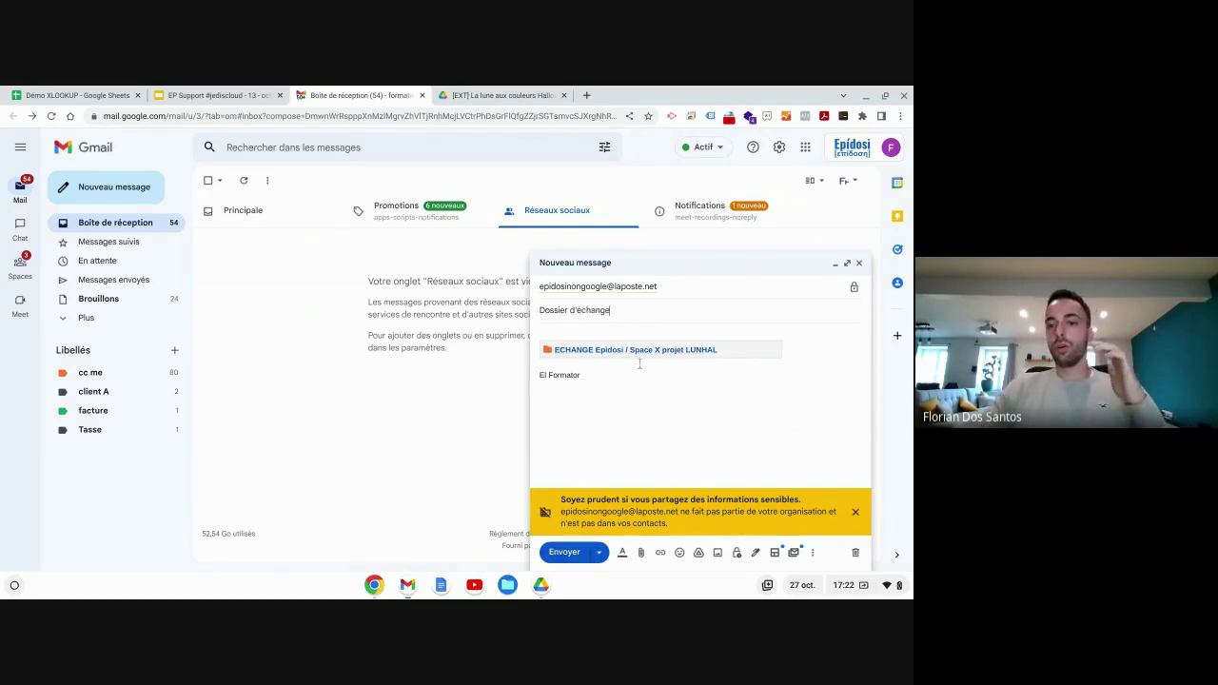
# - Attempt to send, cancel at the no-access warning, and return to the LUNHAL shared drive
pyautogui.click(558, 552)
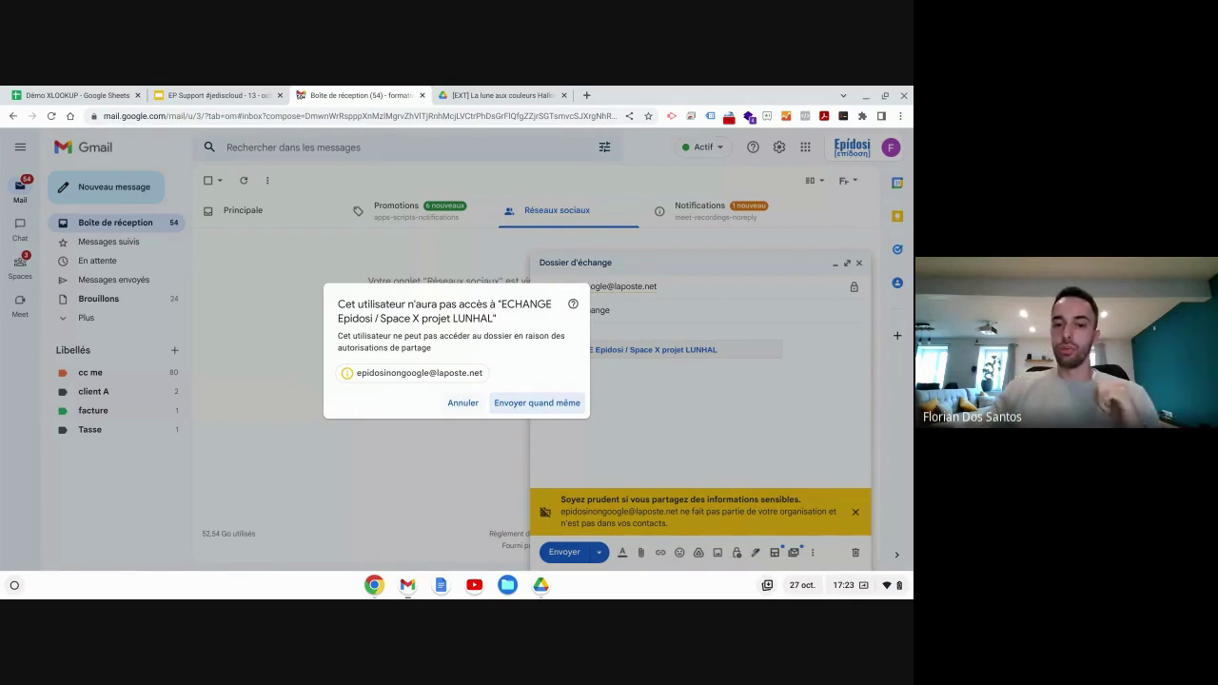
pyautogui.click(462, 403)
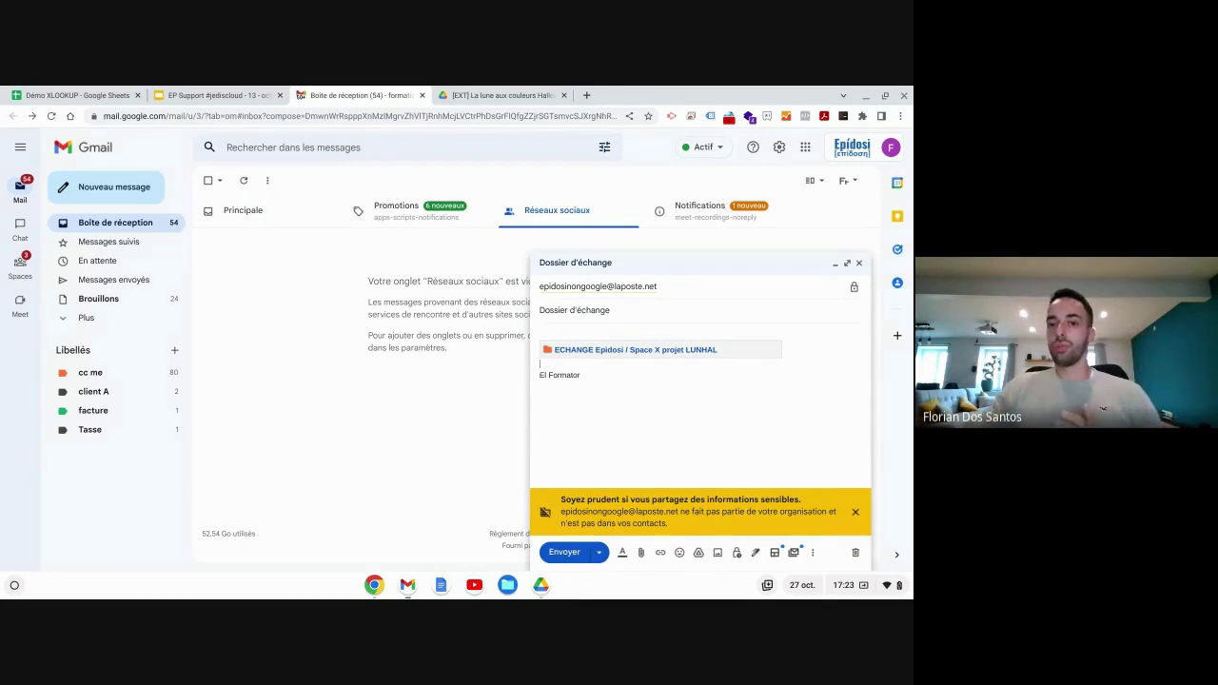
pyautogui.click(483, 99)
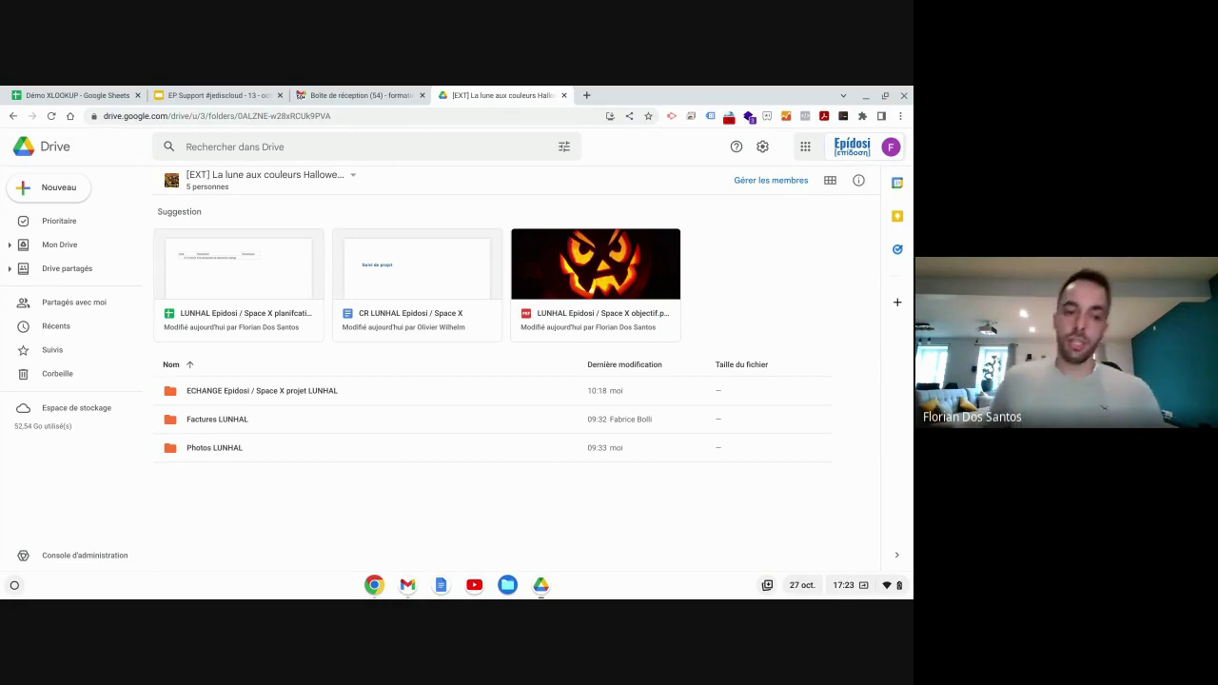
# - Choose Partager from the ECHANGE Epidosi / Space X projet LUNHAL folder's context menu
pyautogui.scroll(3, 280, 397)
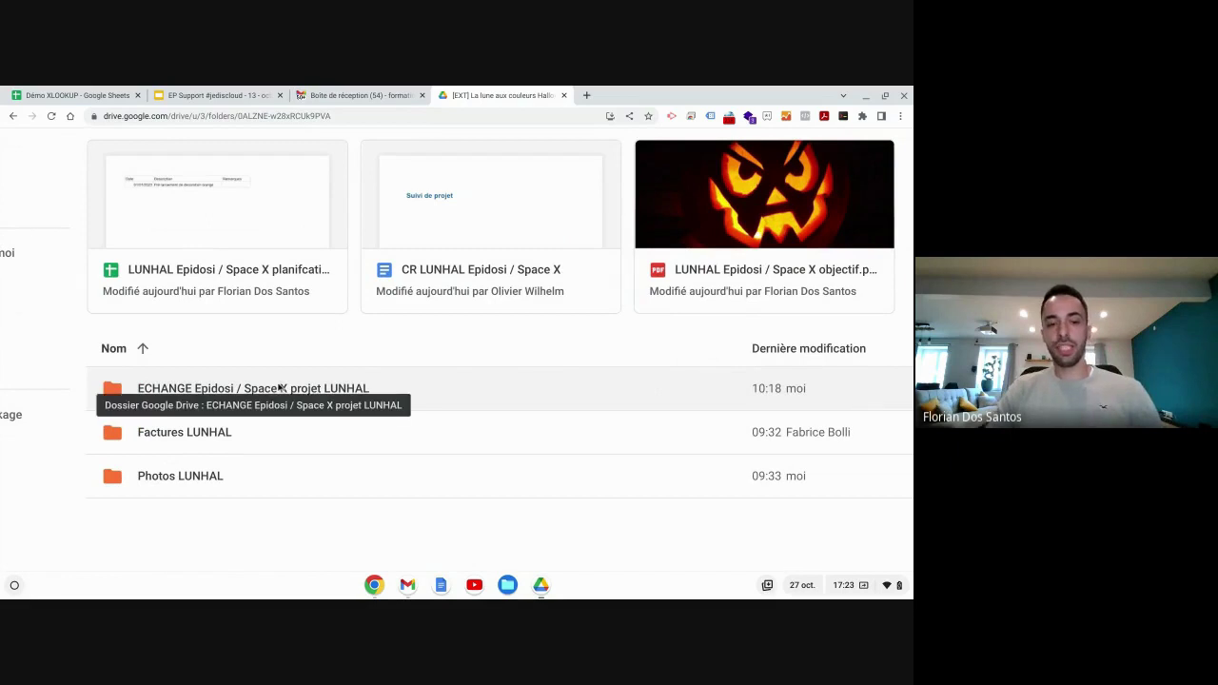
pyautogui.scroll(-3, 280, 399)
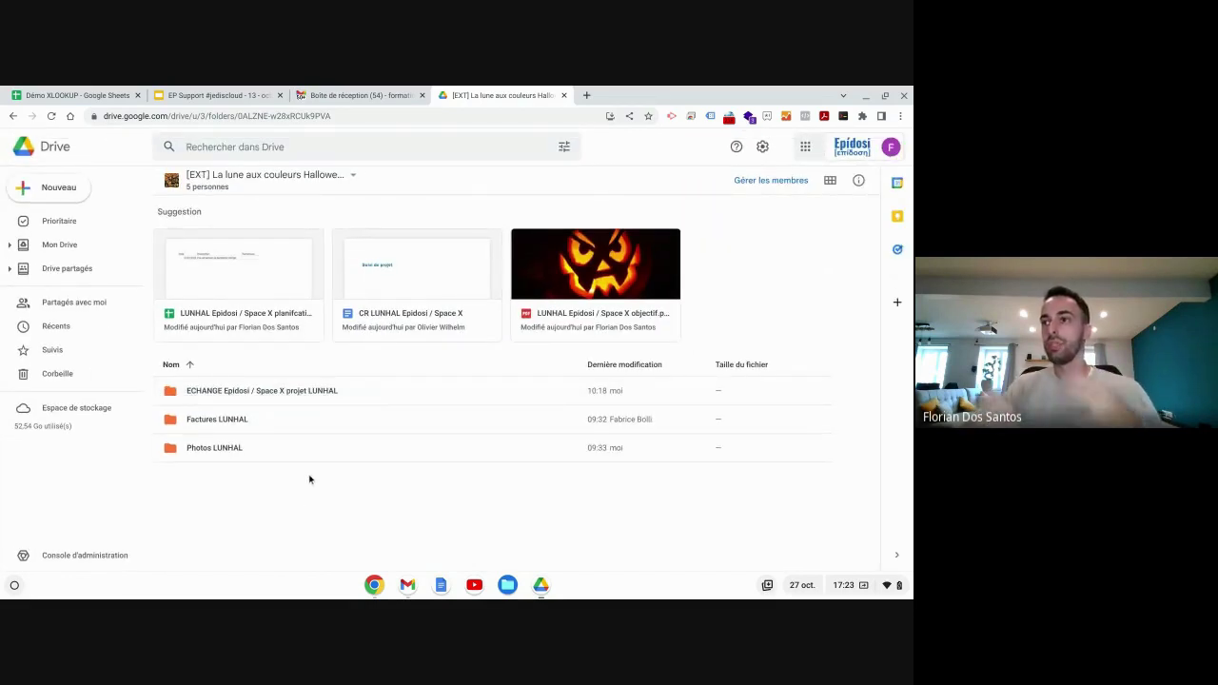
pyautogui.rightClick(288, 400)
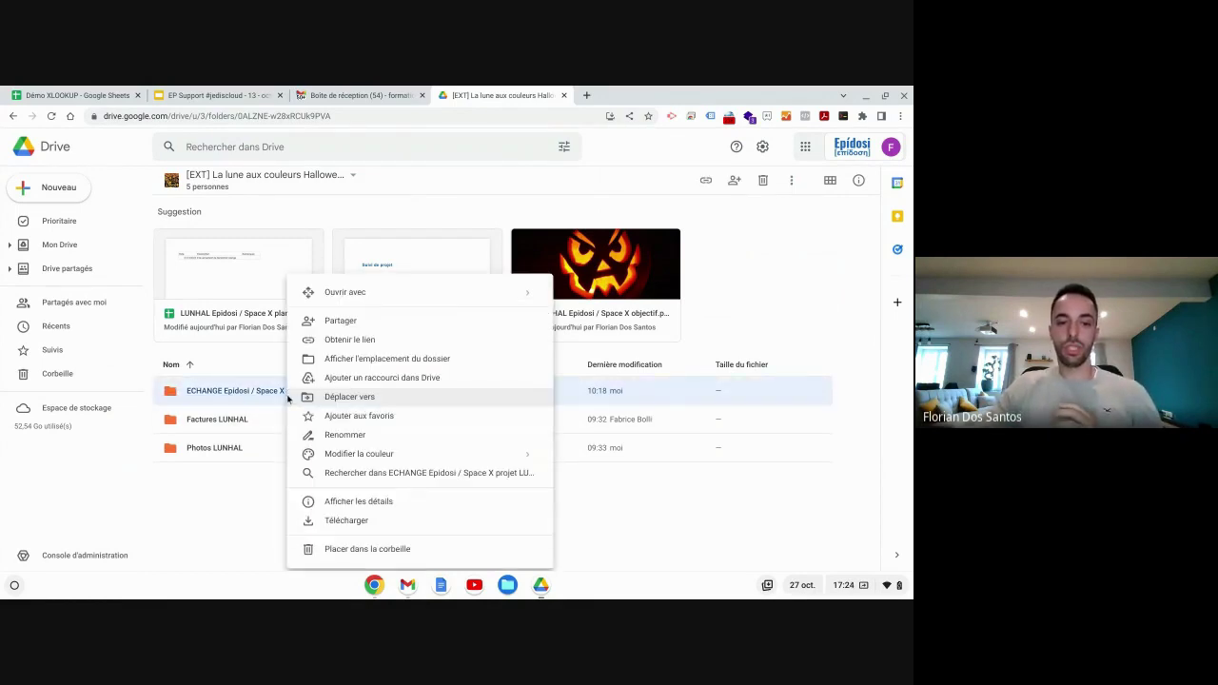
pyautogui.click(341, 320)
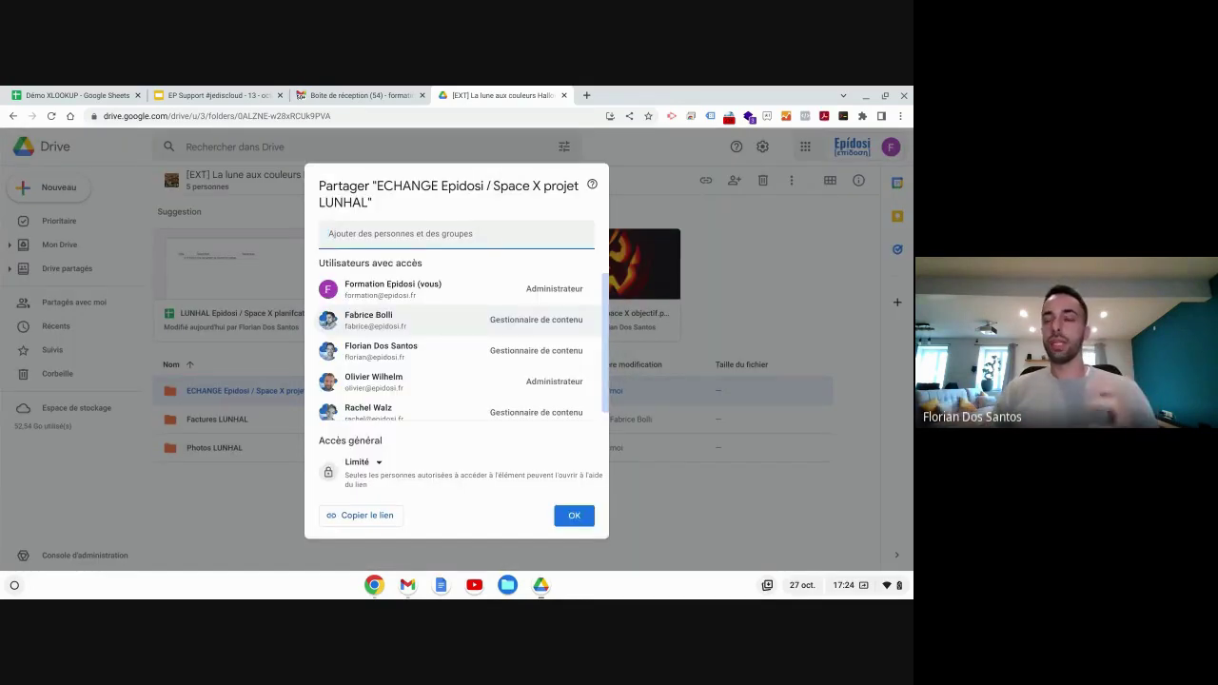
# - Add the external e-mail address to the folder's sharing with the Contributeur role
pyautogui.click(380, 230)
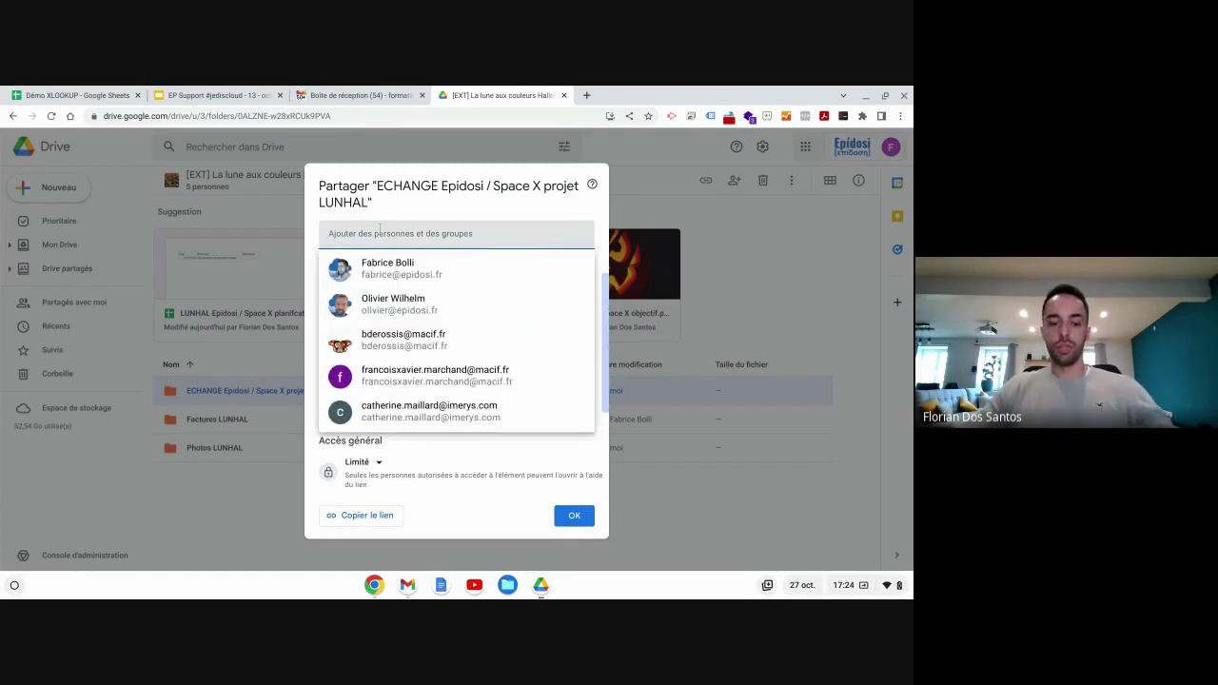
pyautogui.hotkey('ctrl', 'v')
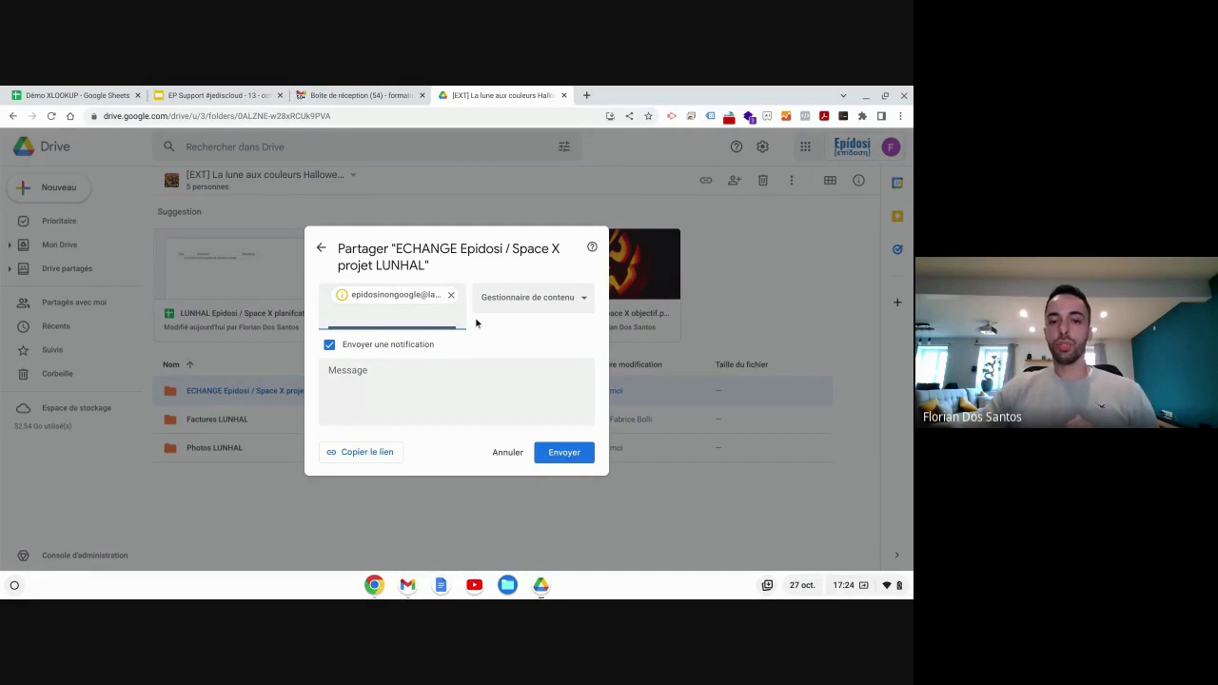
pyautogui.click(505, 304)
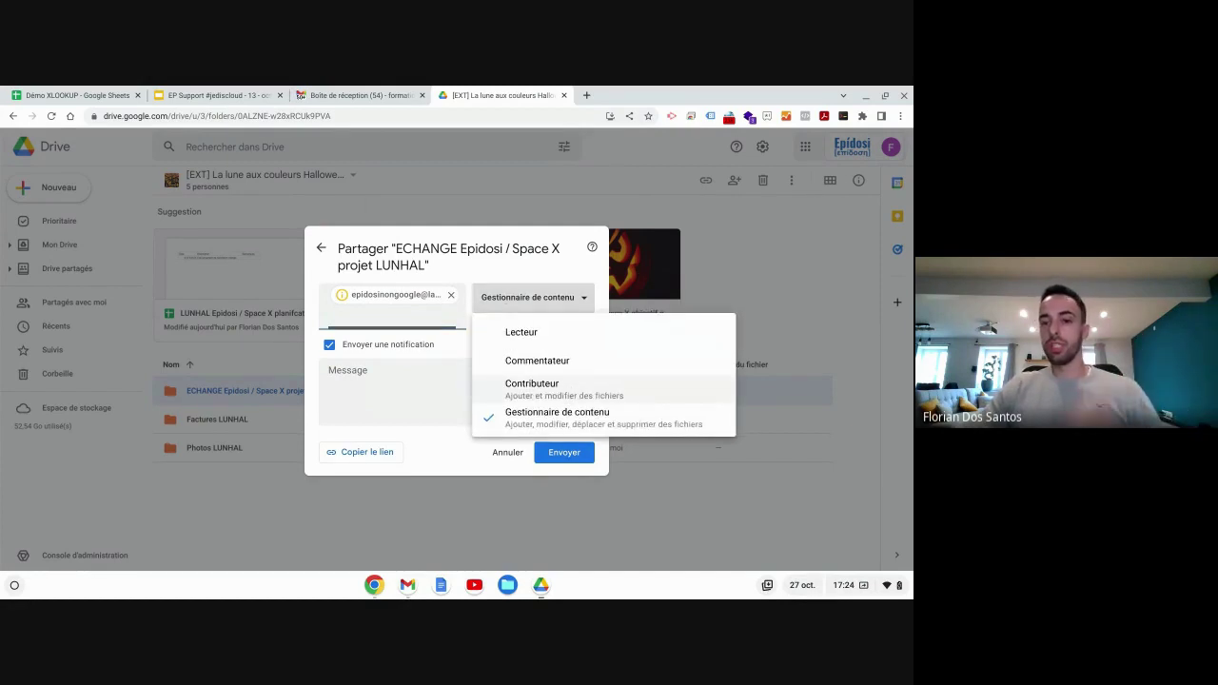
pyautogui.click(532, 388)
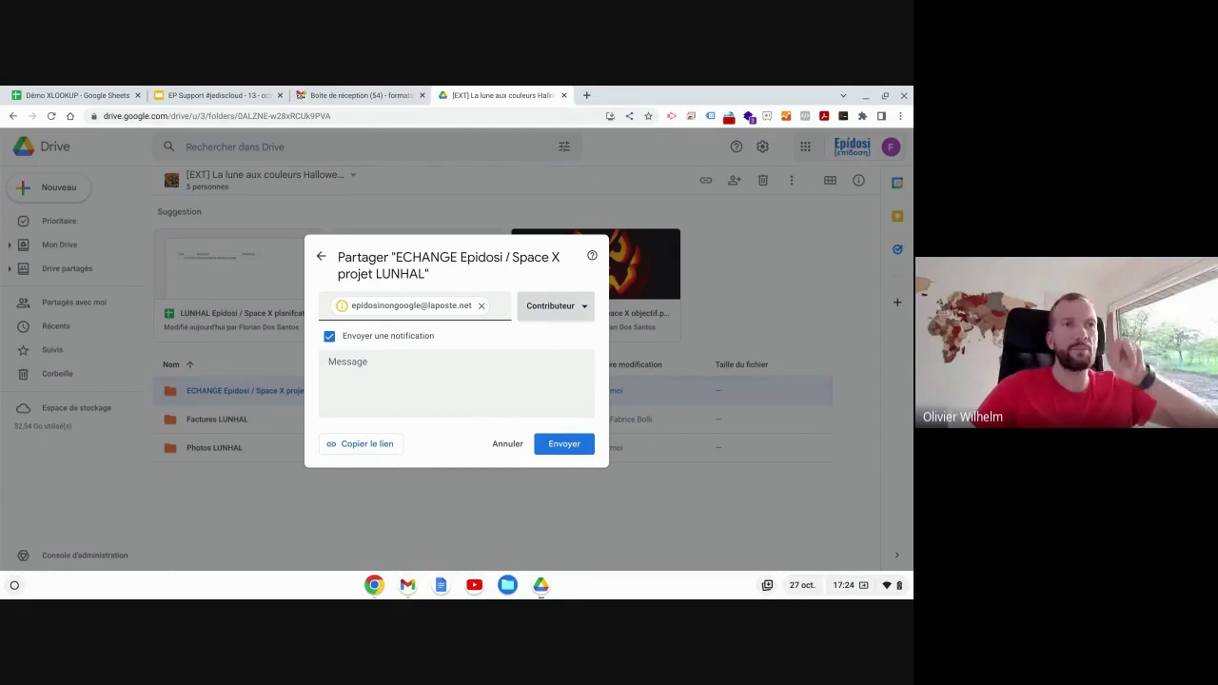
pyautogui.moveTo(345, 306)
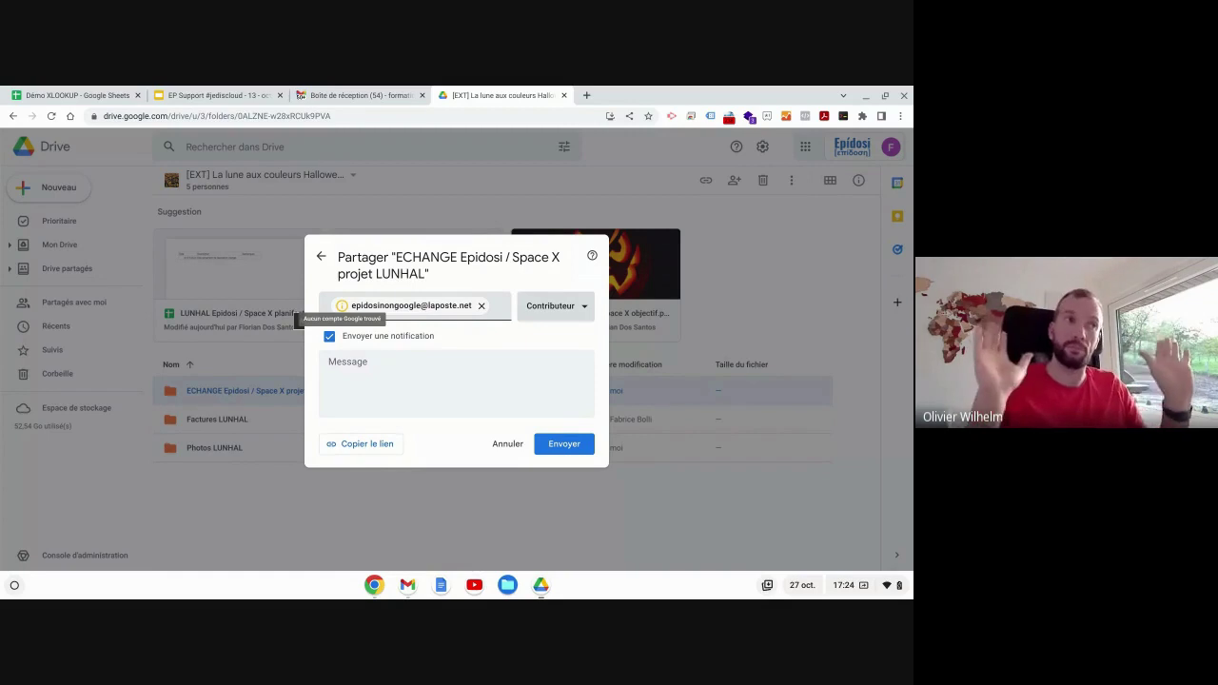
# - Write a short greeting to the guest ('Voici le dossier !'), send, and confirm external sharing
pyautogui.click(422, 356)
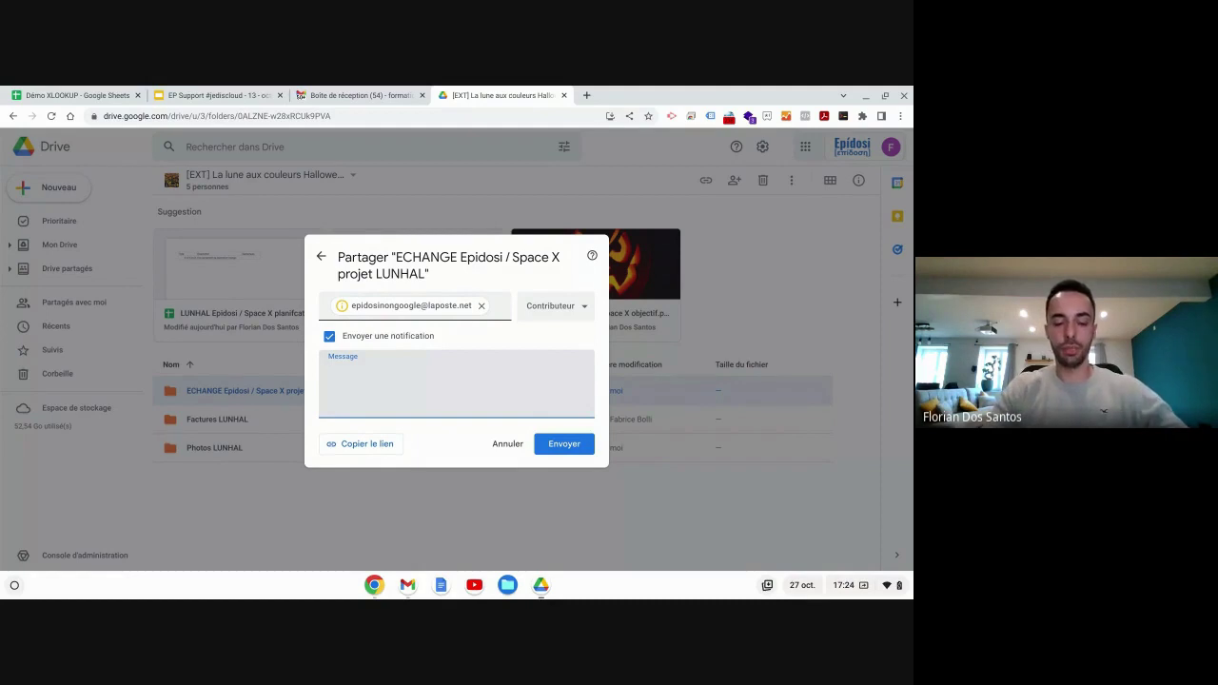
pyautogui.write('Bonjour ')
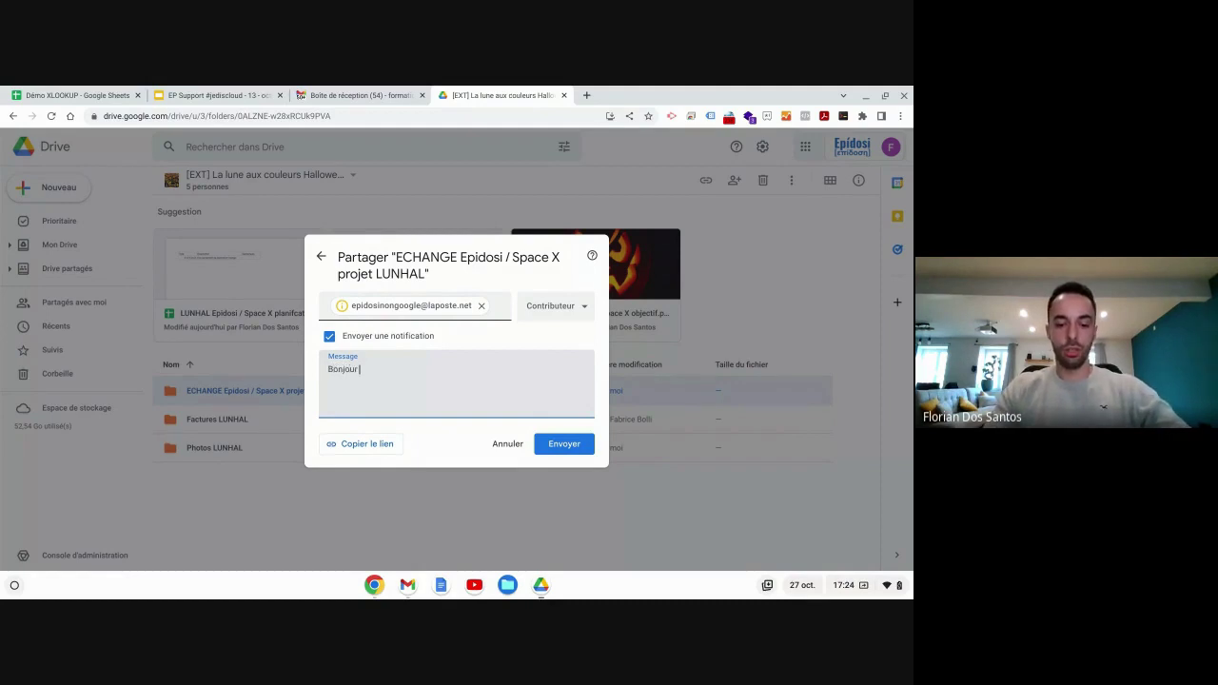
pyautogui.write('Elon')
pyautogui.write(', ')
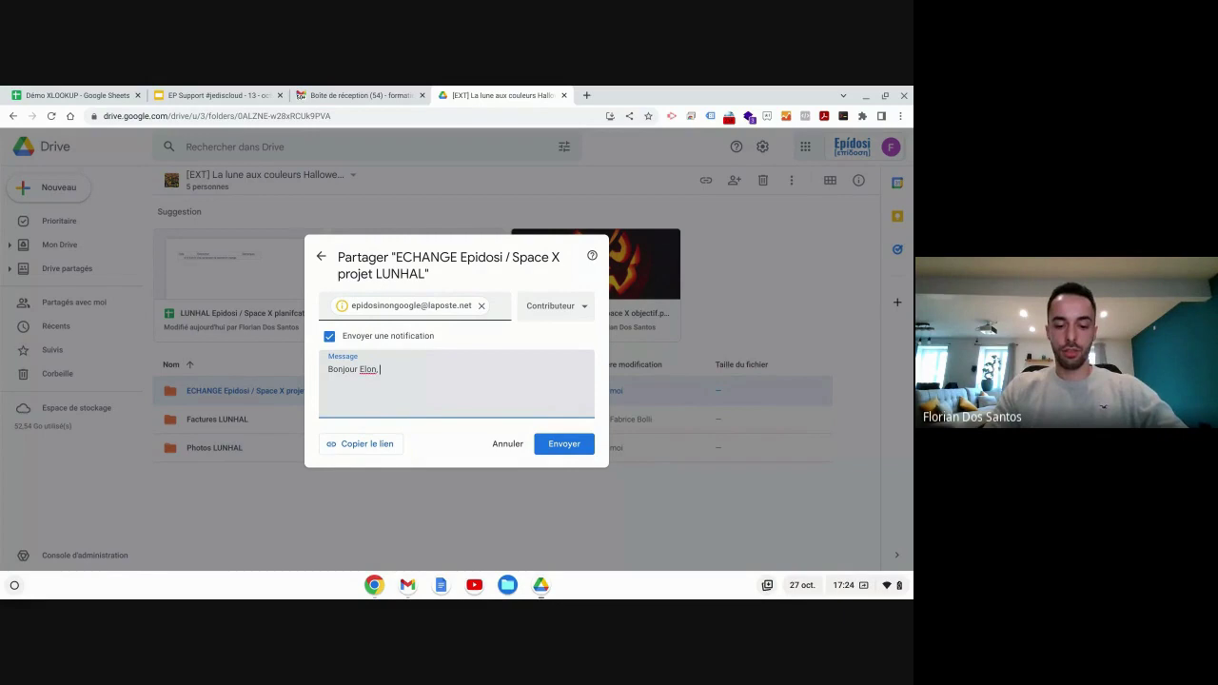
pyautogui.write('Voici le dossie')
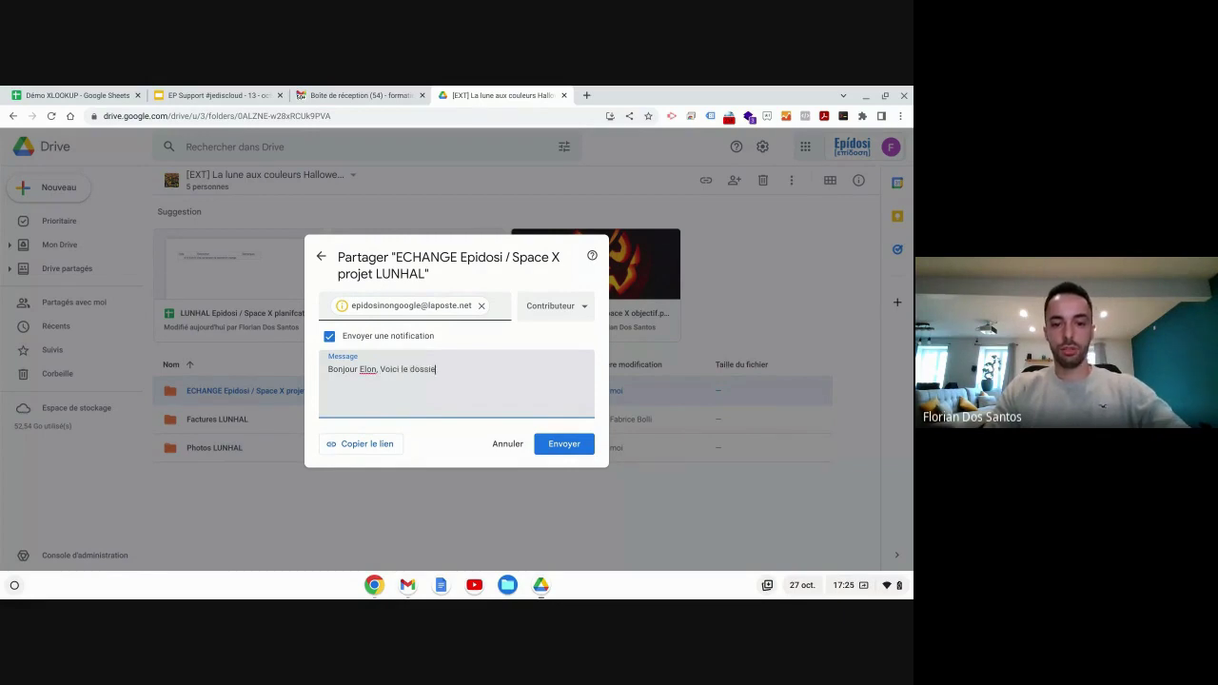
pyautogui.write('r !')
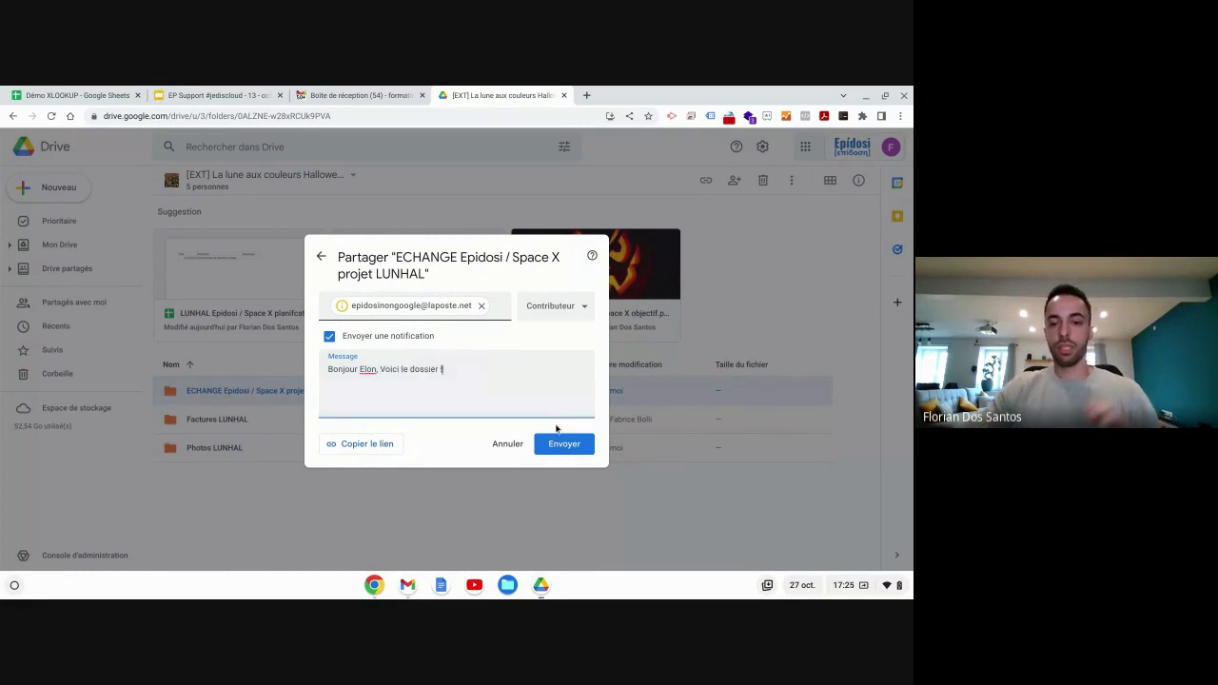
pyautogui.click(560, 442)
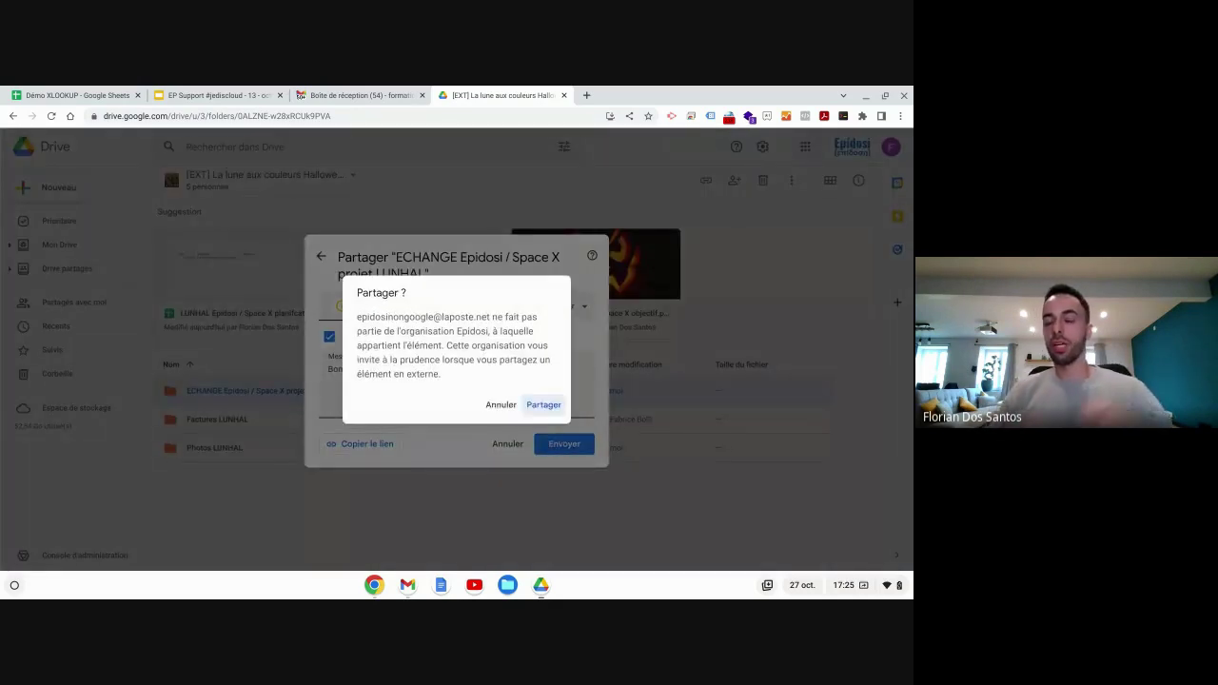
pyautogui.click(544, 405)
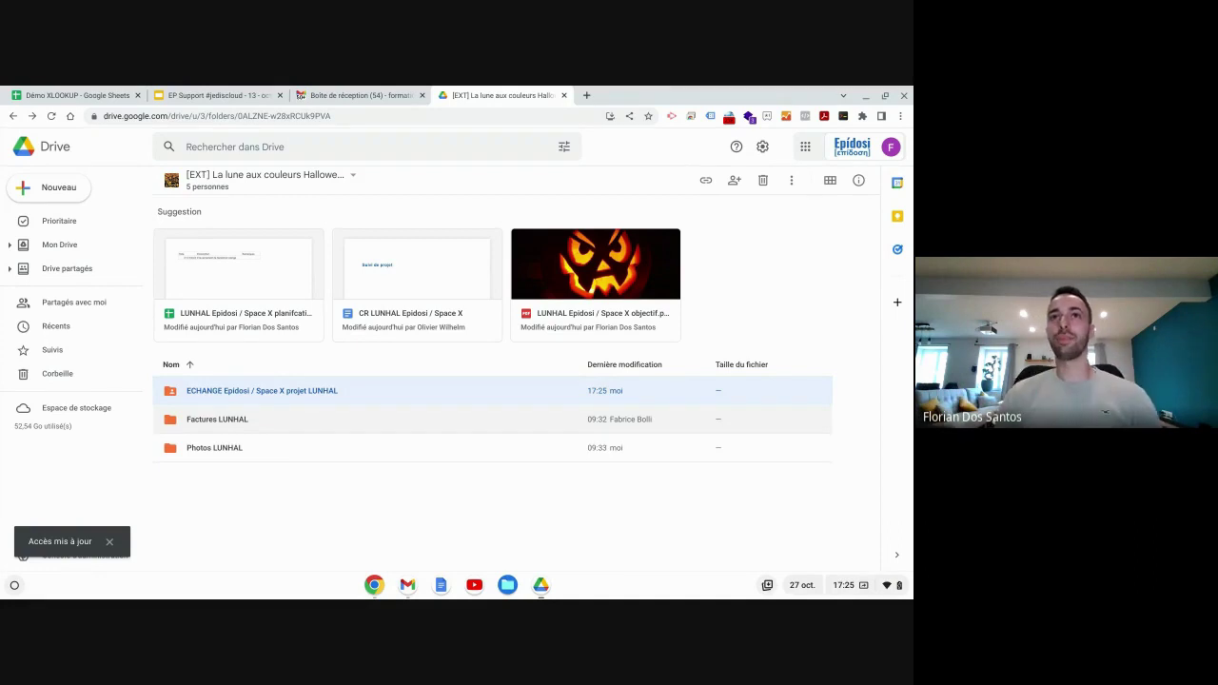
# - Switch to the guest's laposte.net mailbox and refresh the inbox
pyautogui.hotkey('alt', 'Tab')
pyautogui.click(598, 367)
pyautogui.click(209, 244)
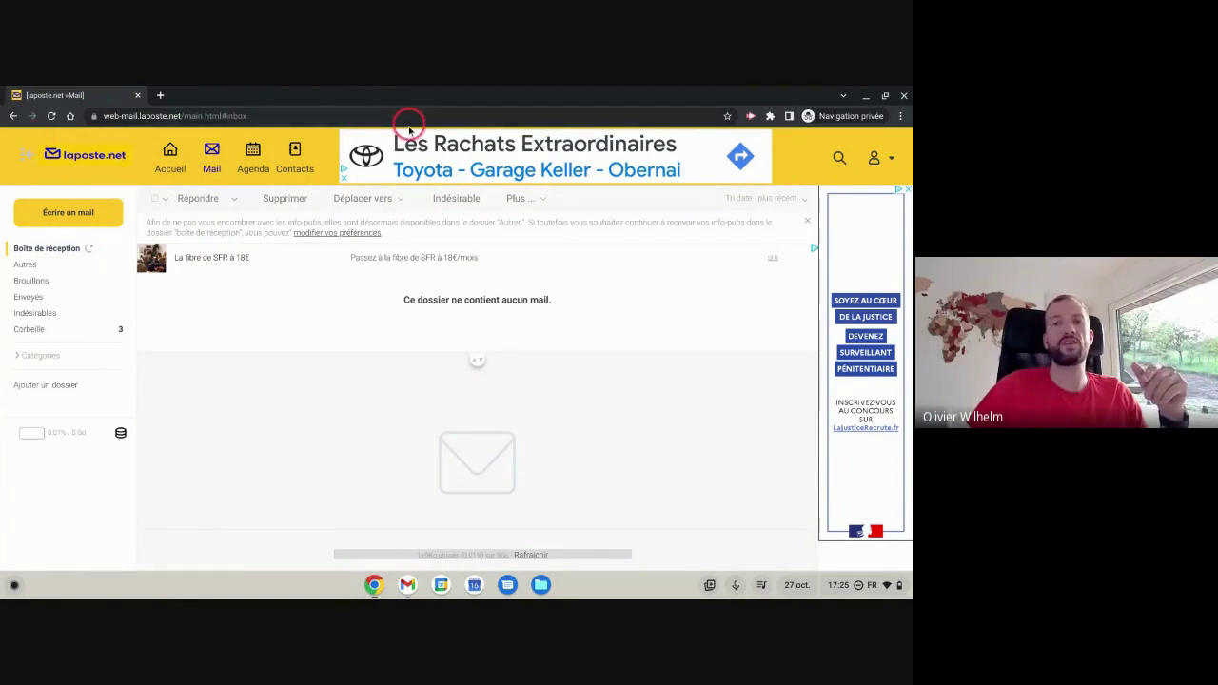
pyautogui.click(90, 249)
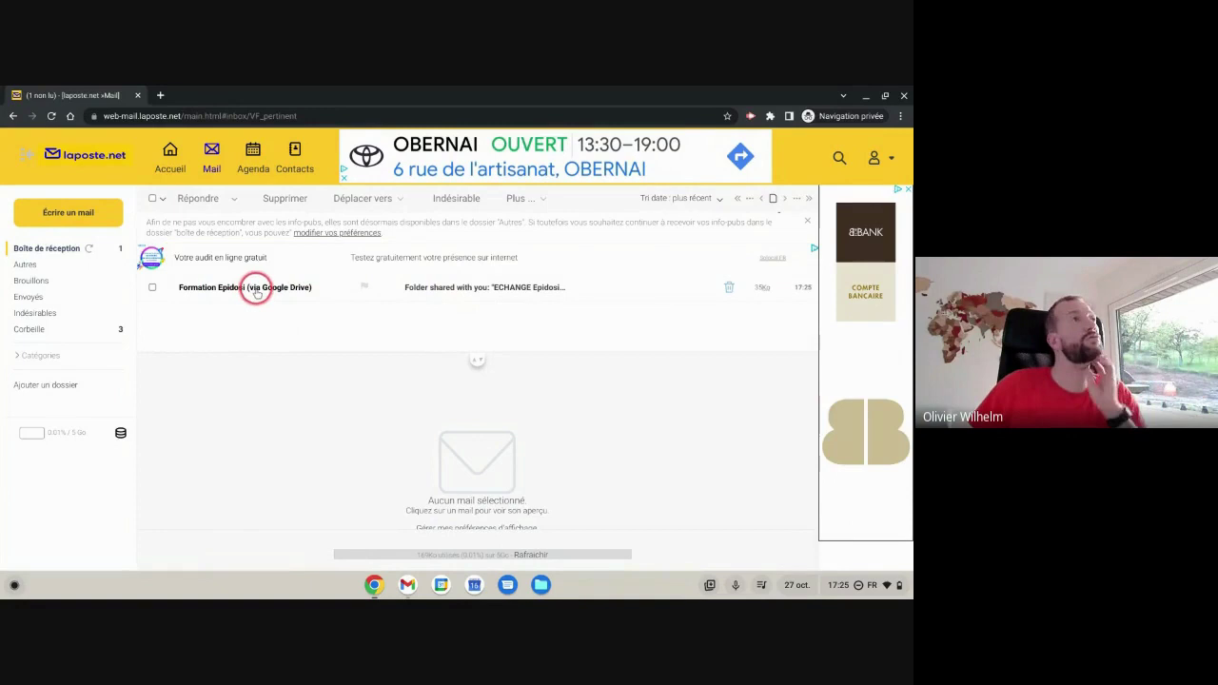
# - Open the Formation Epidosi Drive notification and follow its ECHANGE folder link
pyautogui.click(431, 288)
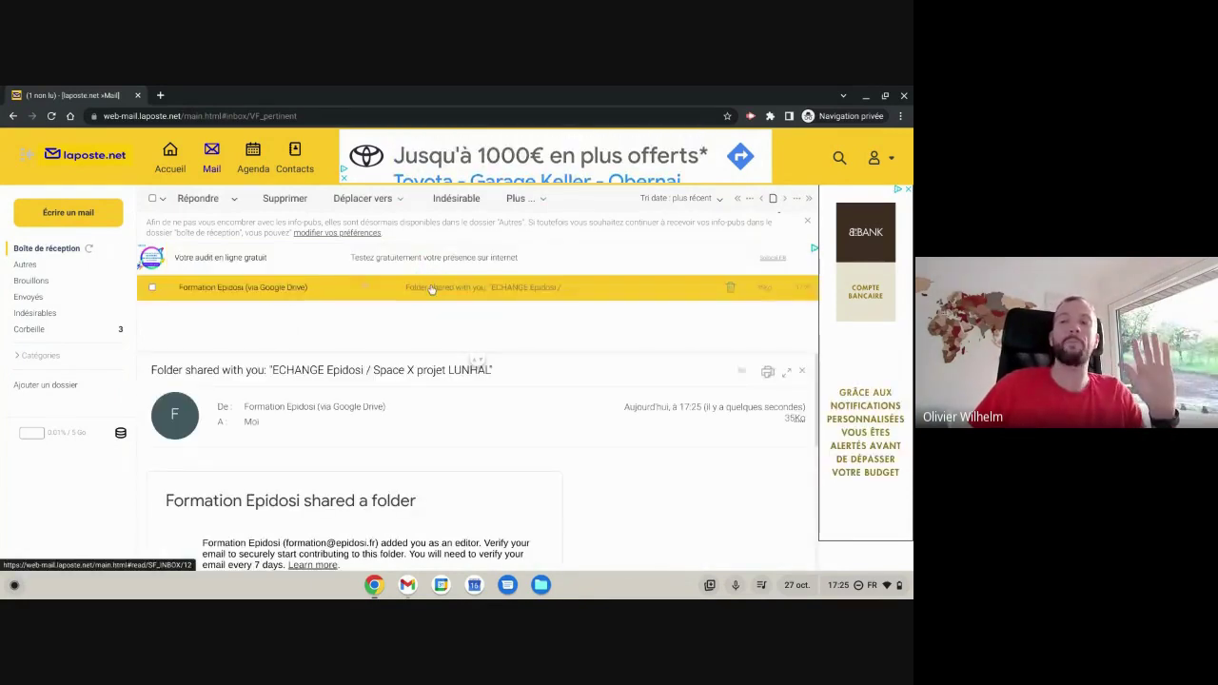
pyautogui.click(381, 468)
pyautogui.scroll(-2, 382, 471)
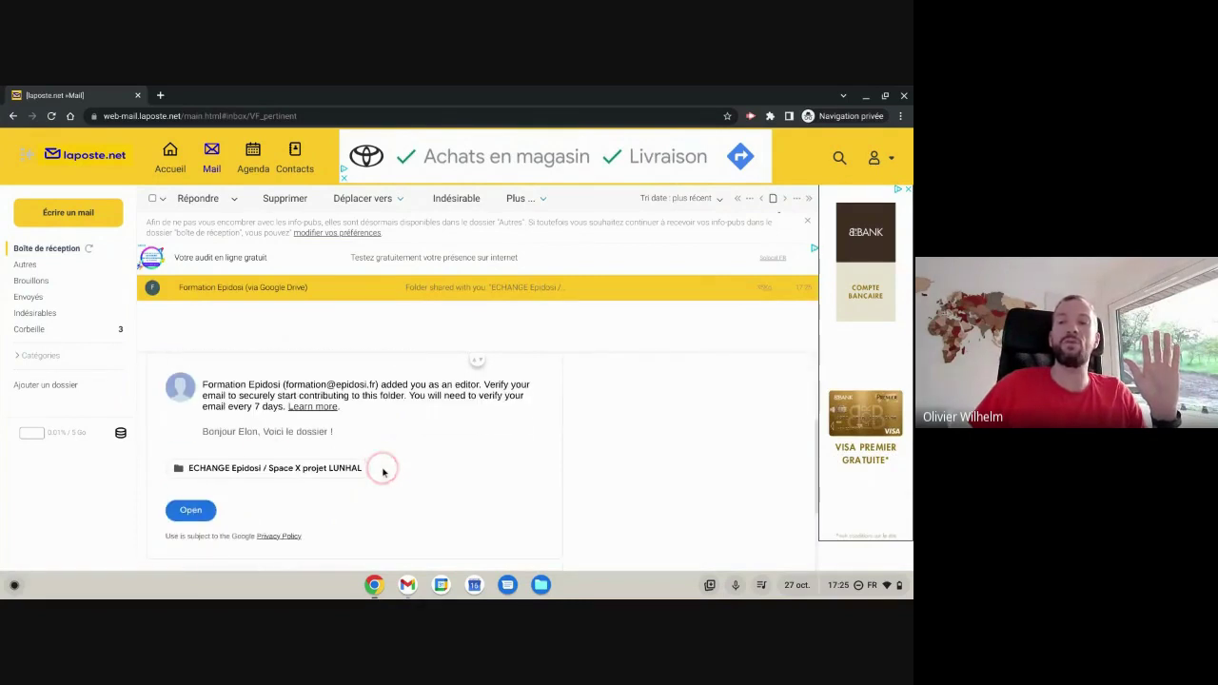
pyautogui.moveTo(206, 432); pyautogui.dragTo(336, 445)
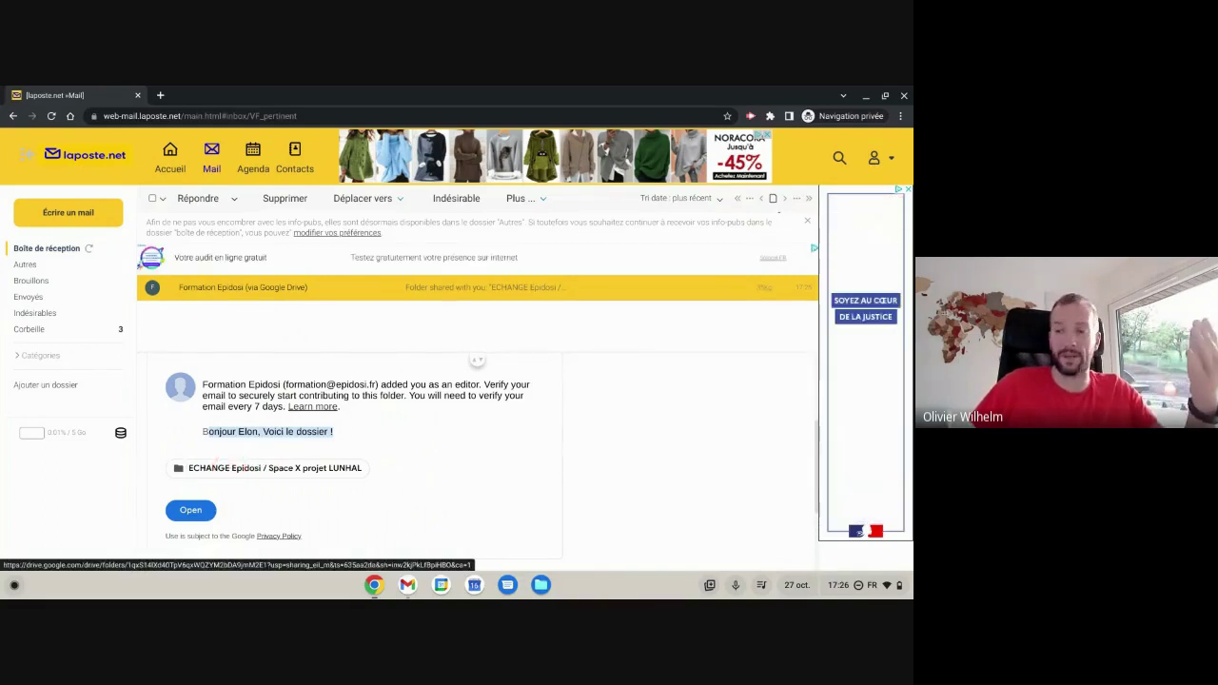
pyautogui.click(230, 471)
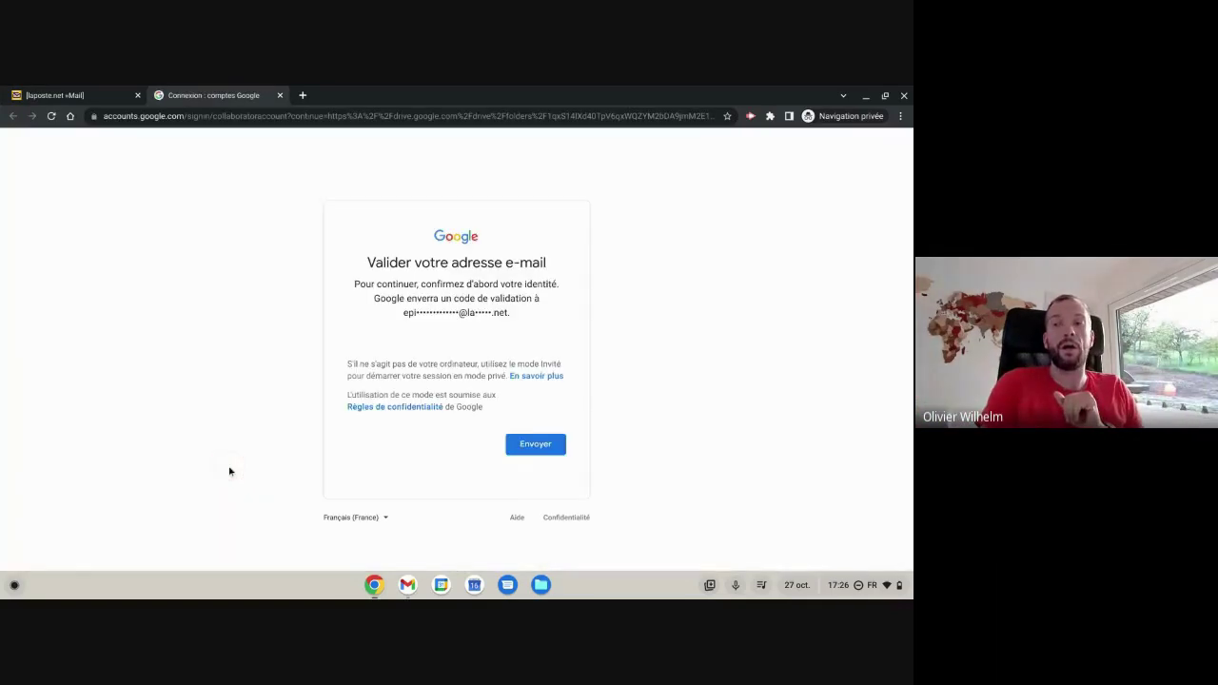
# - Request a Google validation code by e-mail for the guest's address
pyautogui.click(353, 403)
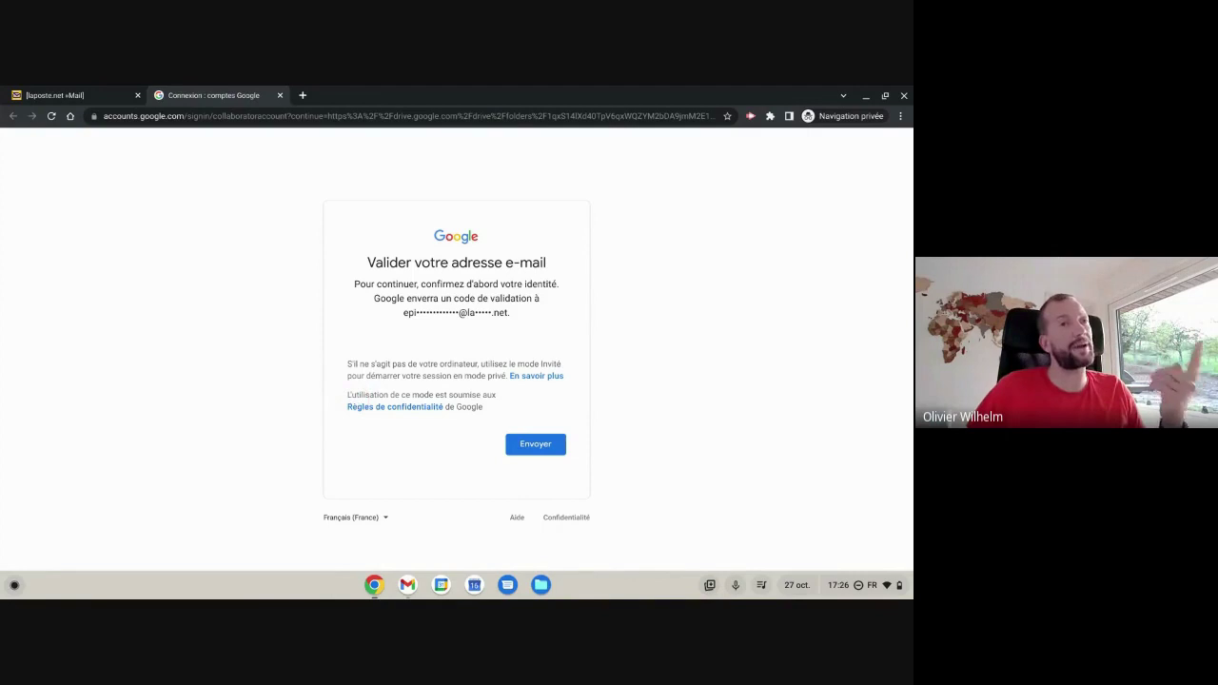
pyautogui.click(525, 445)
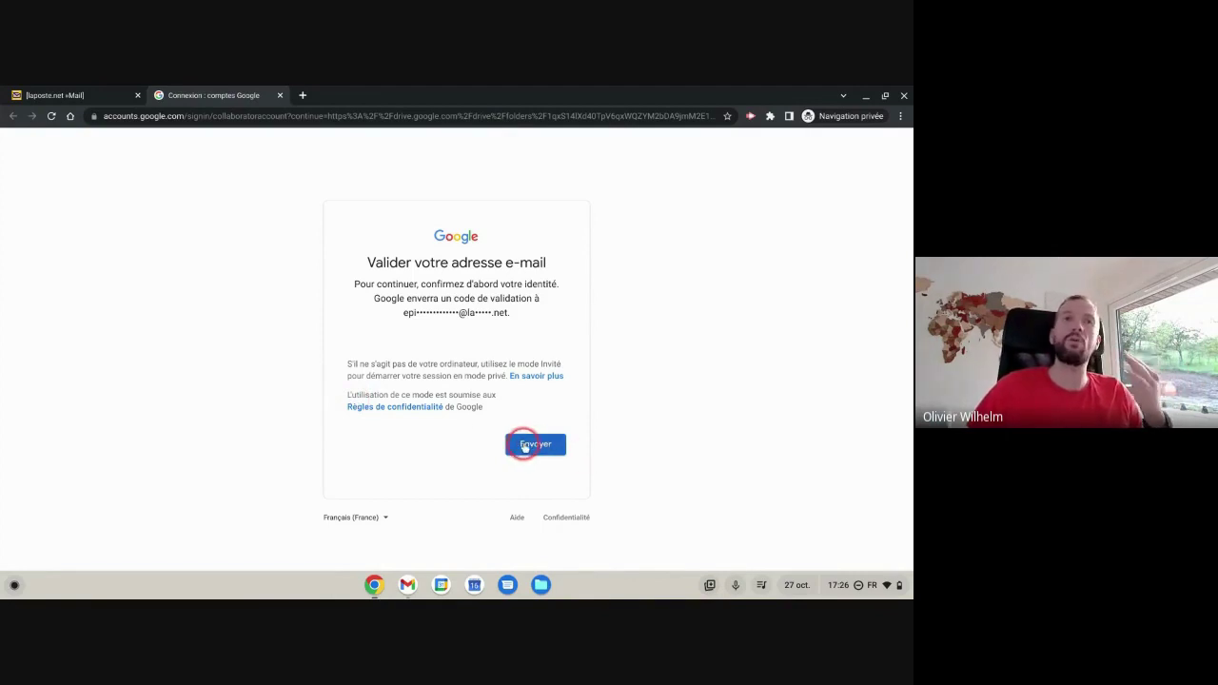
pyautogui.click(540, 451)
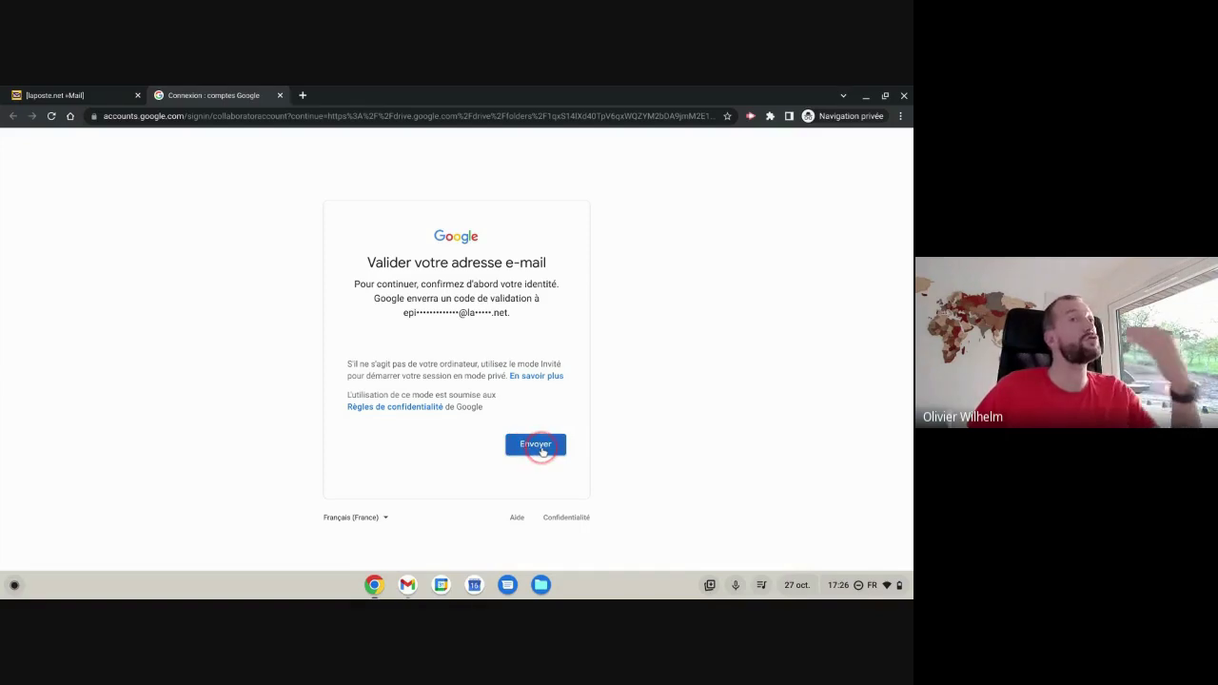
pyautogui.click(547, 436)
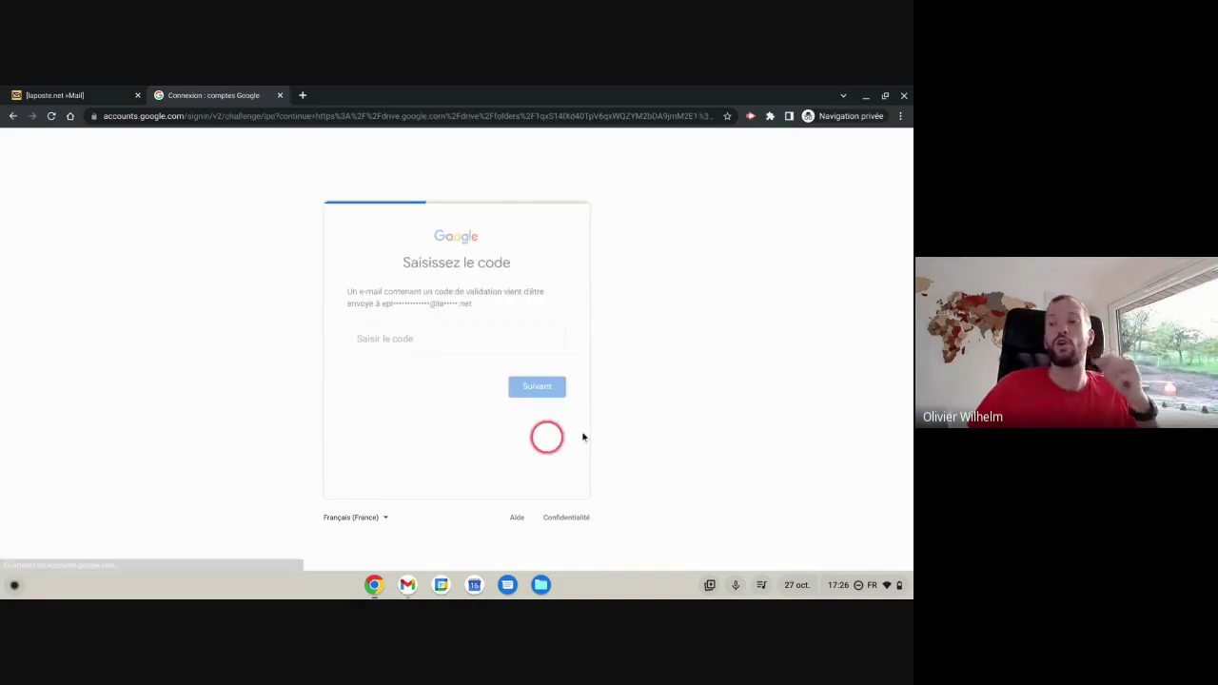
# - Fetch the validation code from the laposte.net inbox and submit it on the Google sign-in page
pyautogui.click(84, 99)
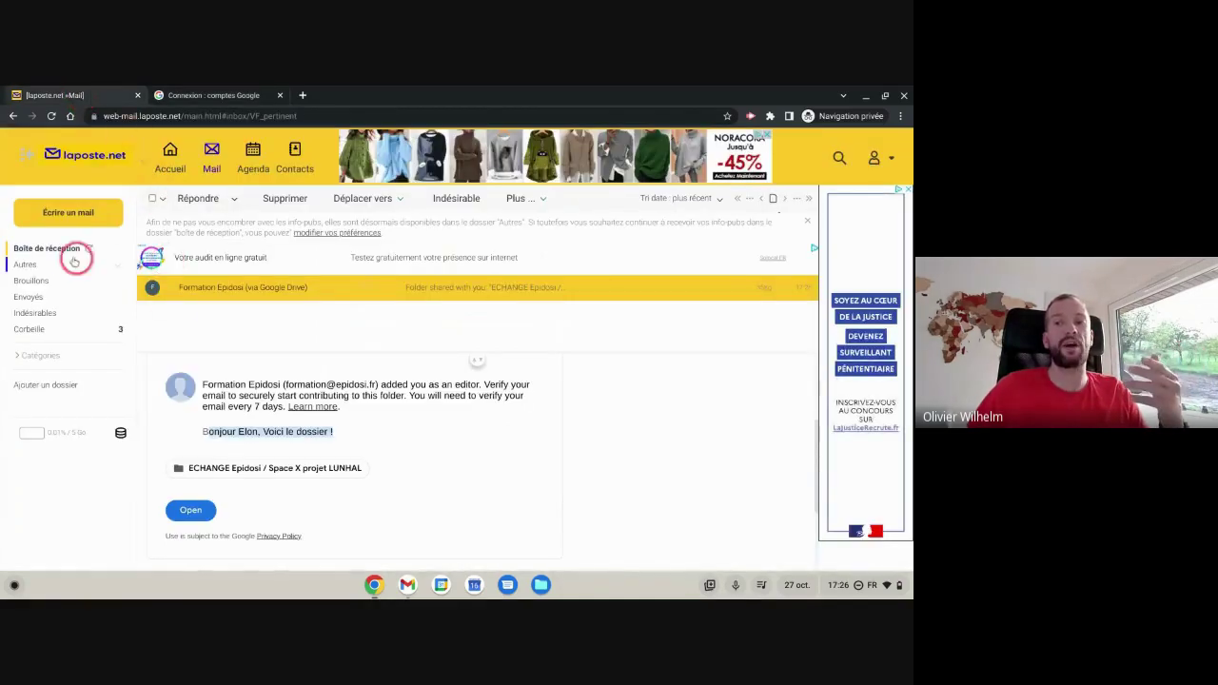
pyautogui.click(90, 249)
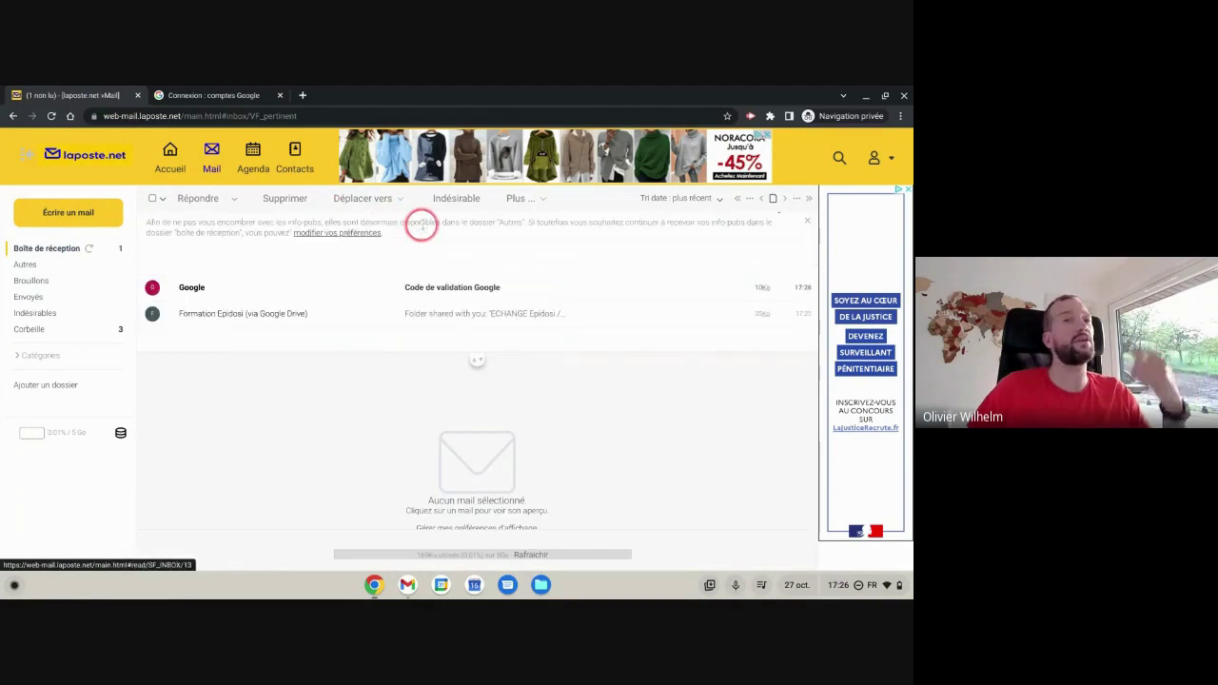
pyautogui.click(438, 289)
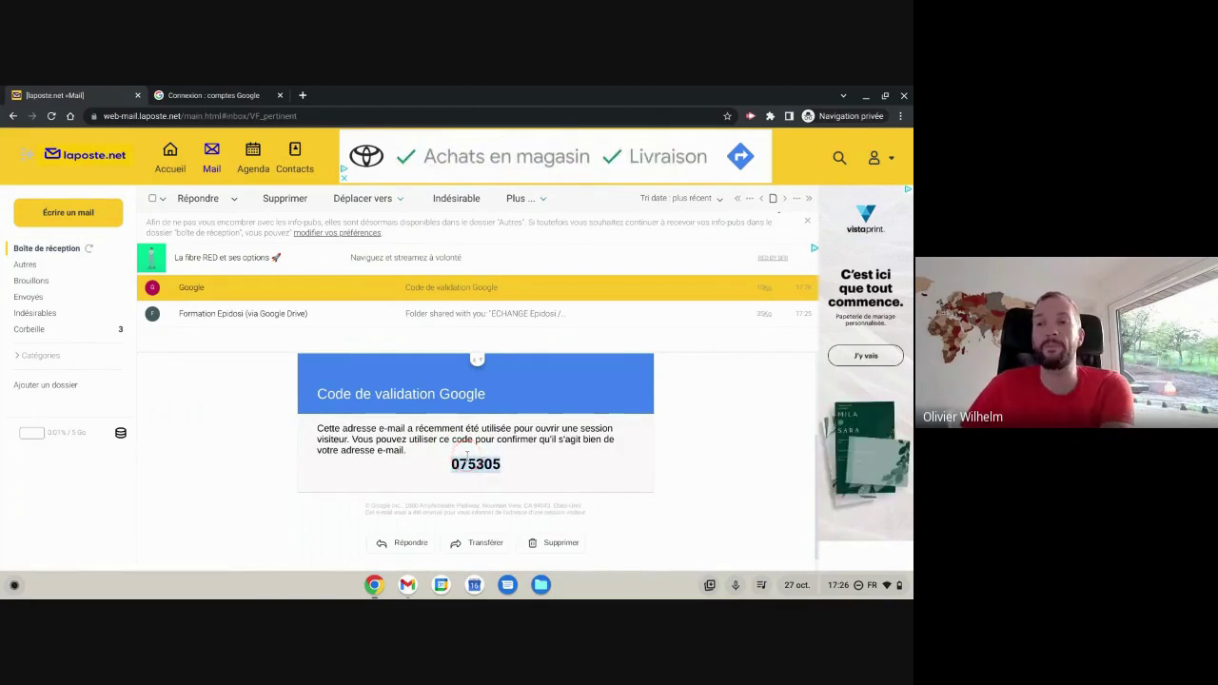
pyautogui.click(205, 95)
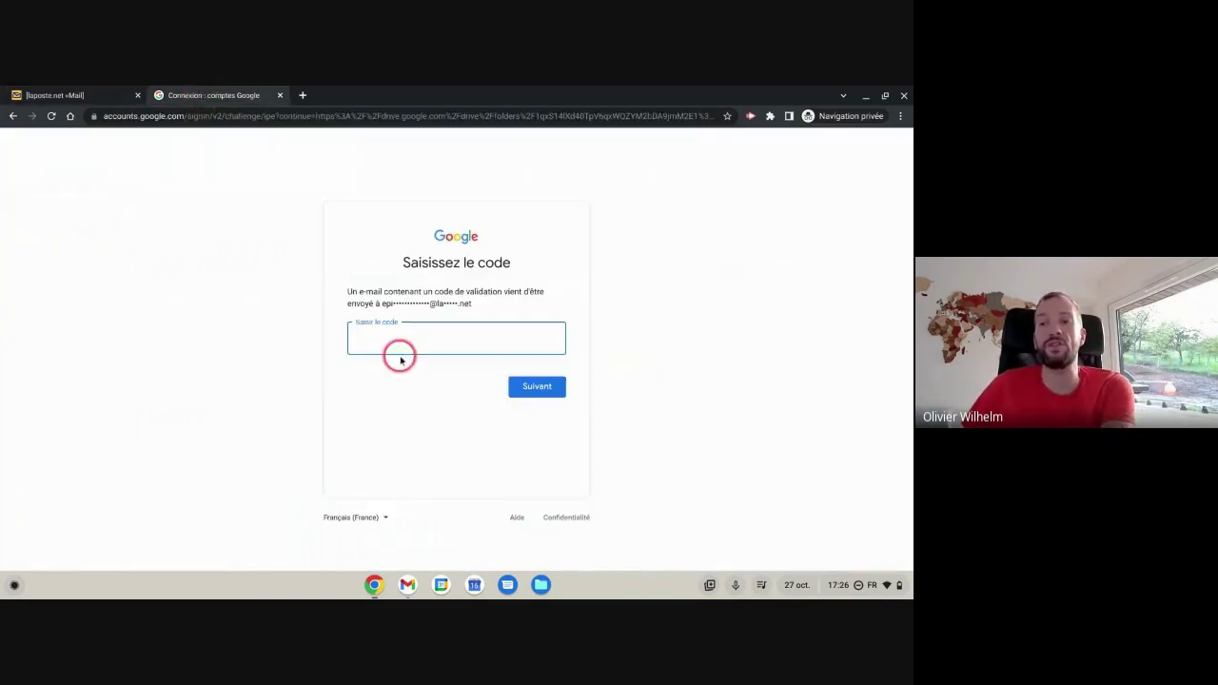
pyautogui.click(522, 388)
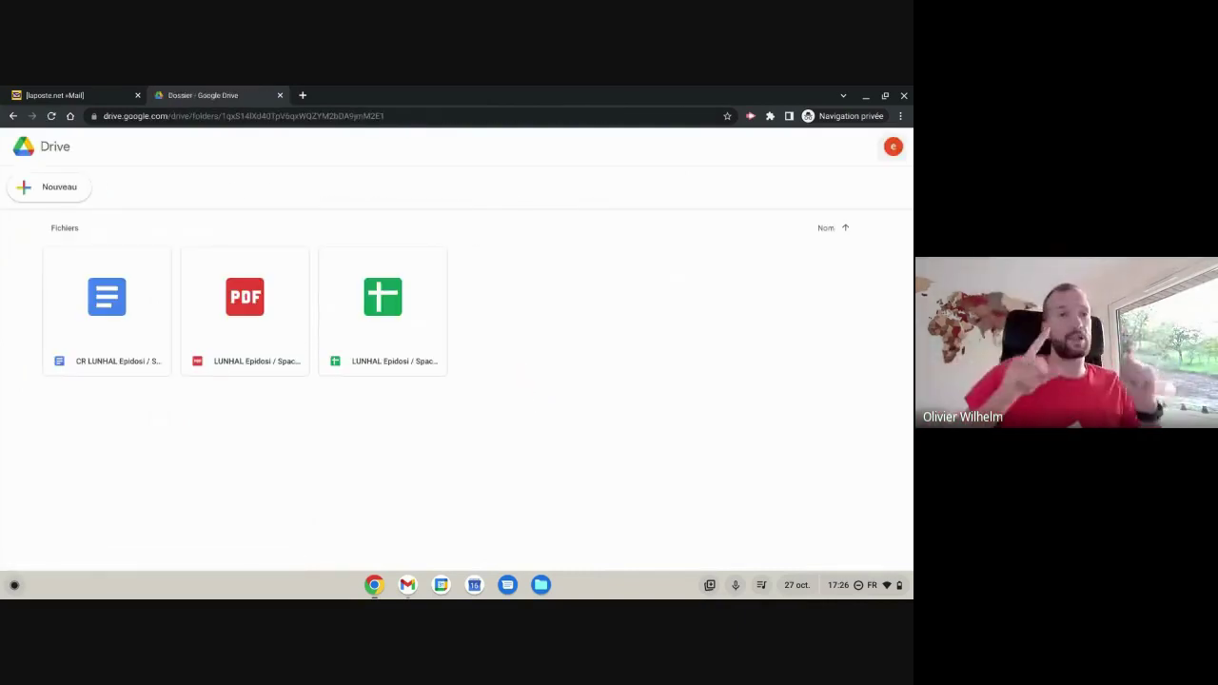
# - Switch the ECHANGE folder to list view and open the planifcation fusées spreadsheet in Google Sheets
pyautogui.click(601, 333)
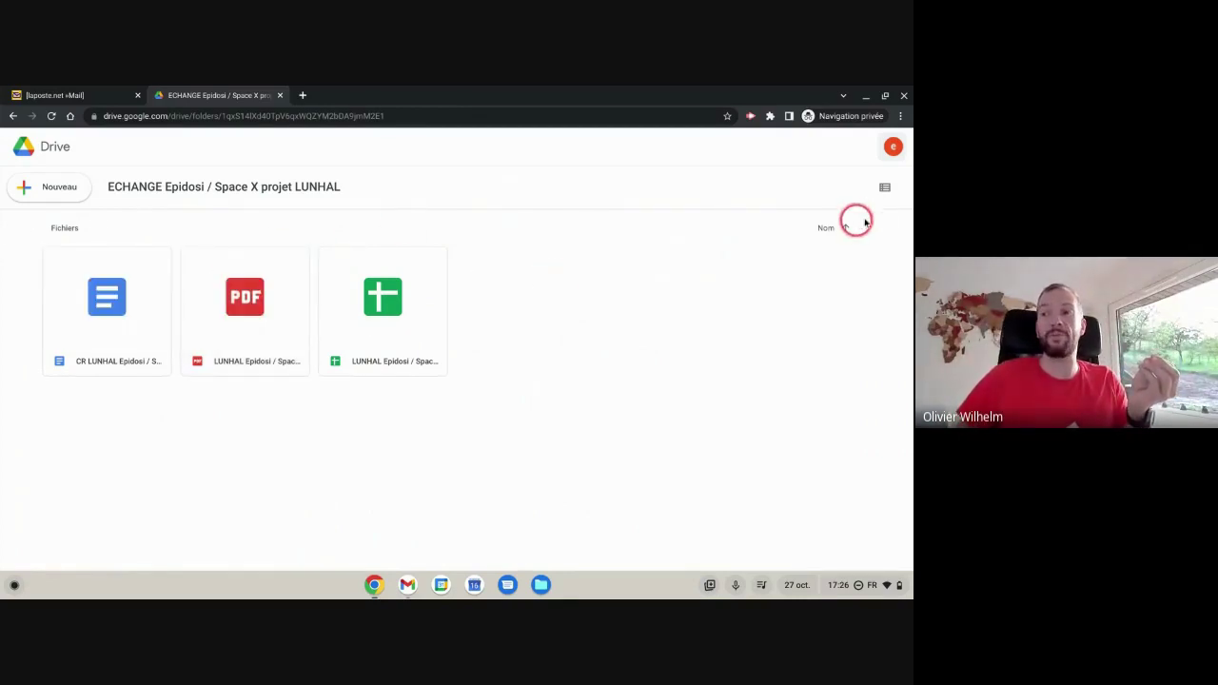
pyautogui.click(885, 188)
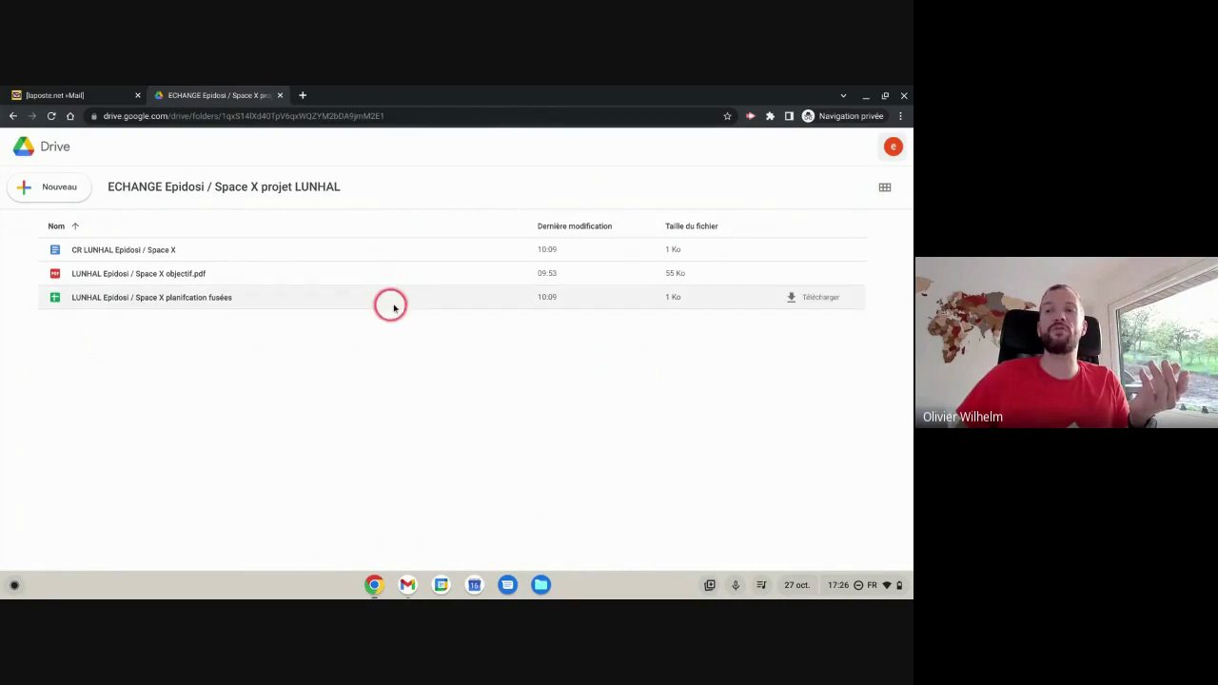
pyautogui.doubleClick(129, 300)
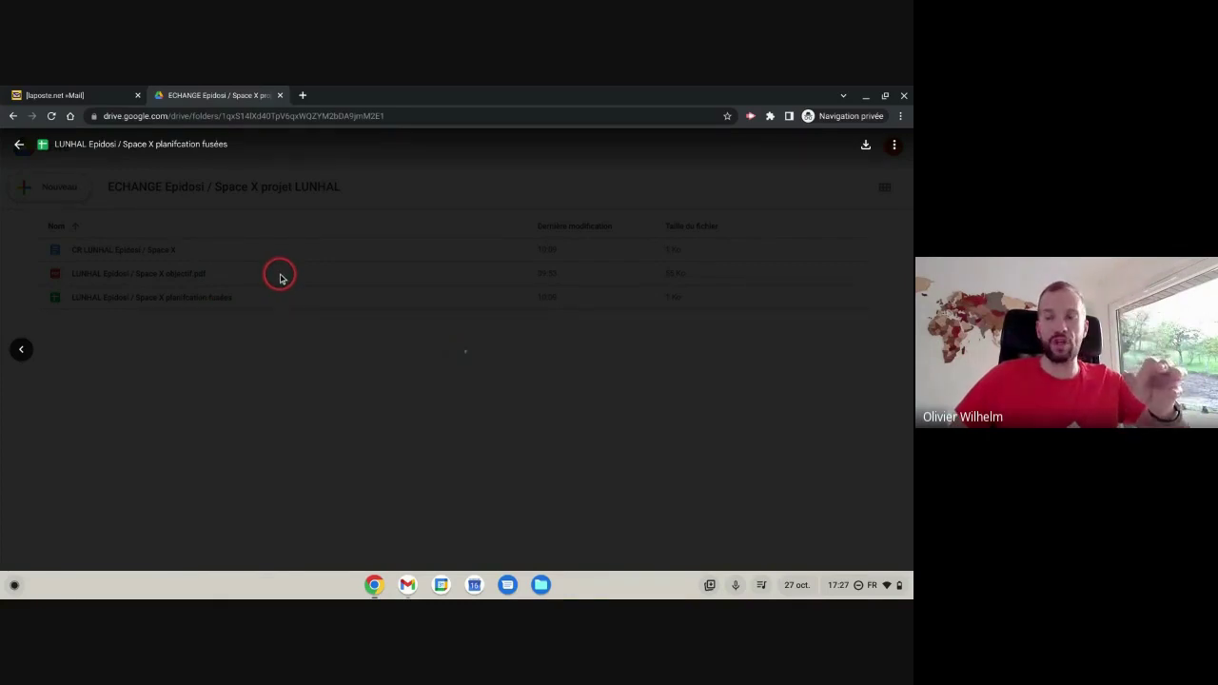
pyautogui.click(360, 257)
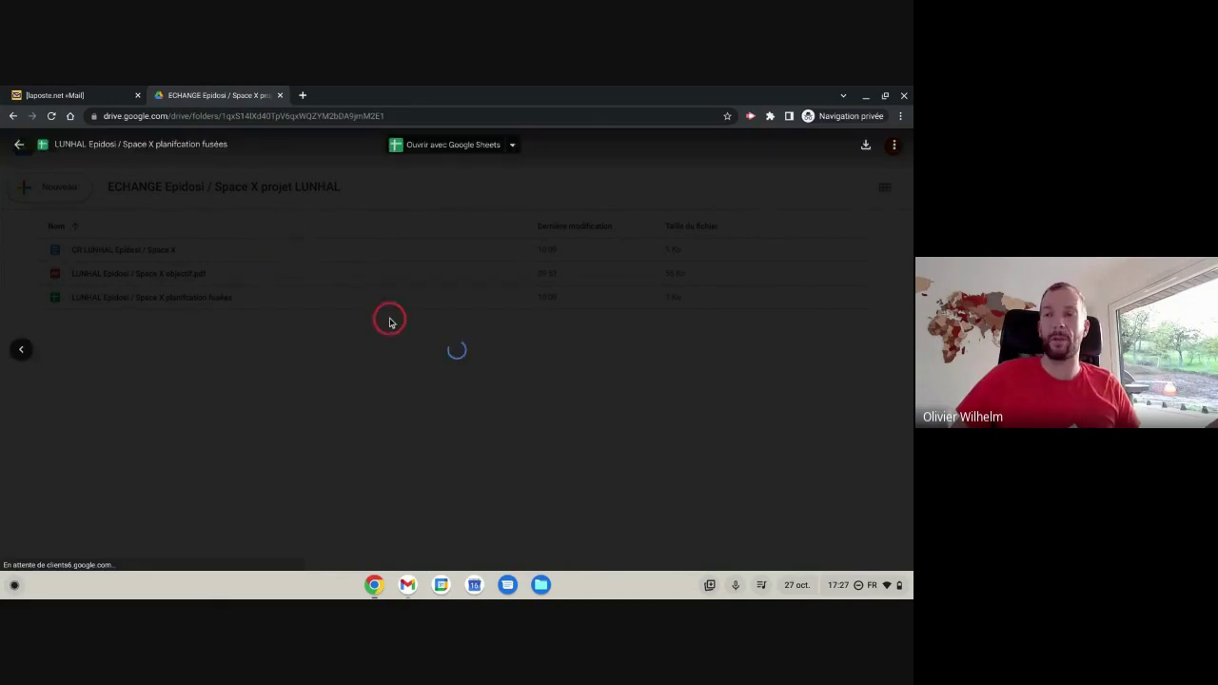
pyautogui.click(453, 145)
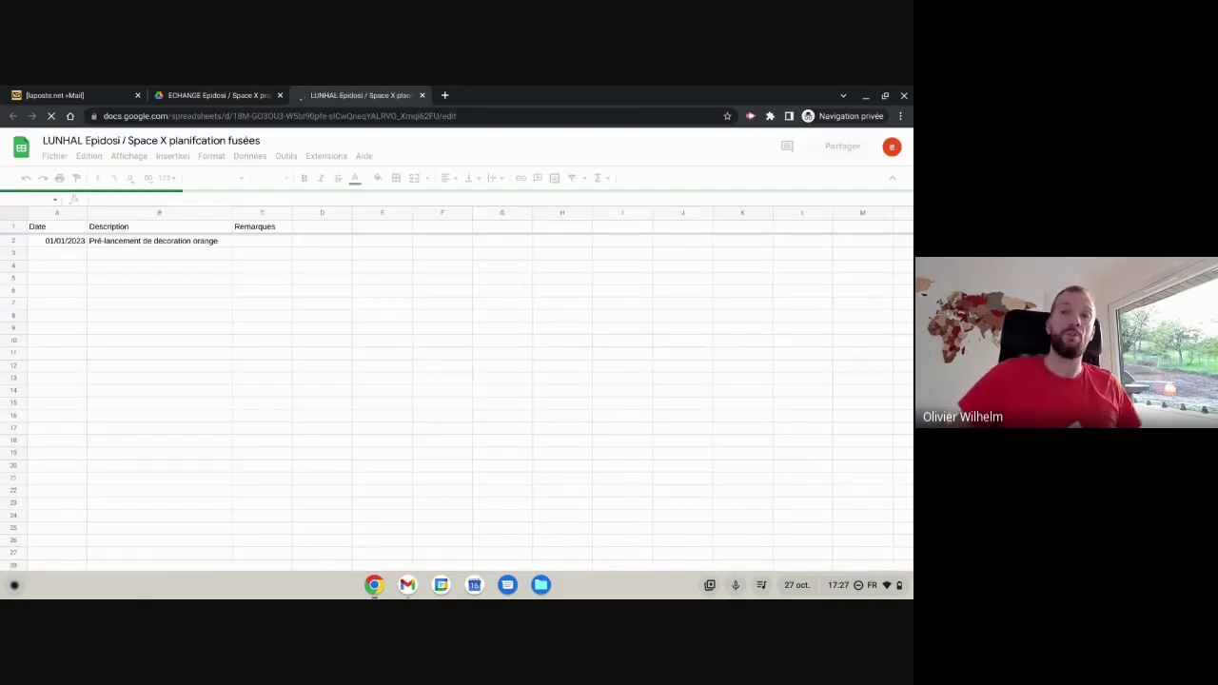
# - Enter 0 in A3 and 'Faire des choses' in B3 of the planif sheet
pyautogui.click(59, 250)
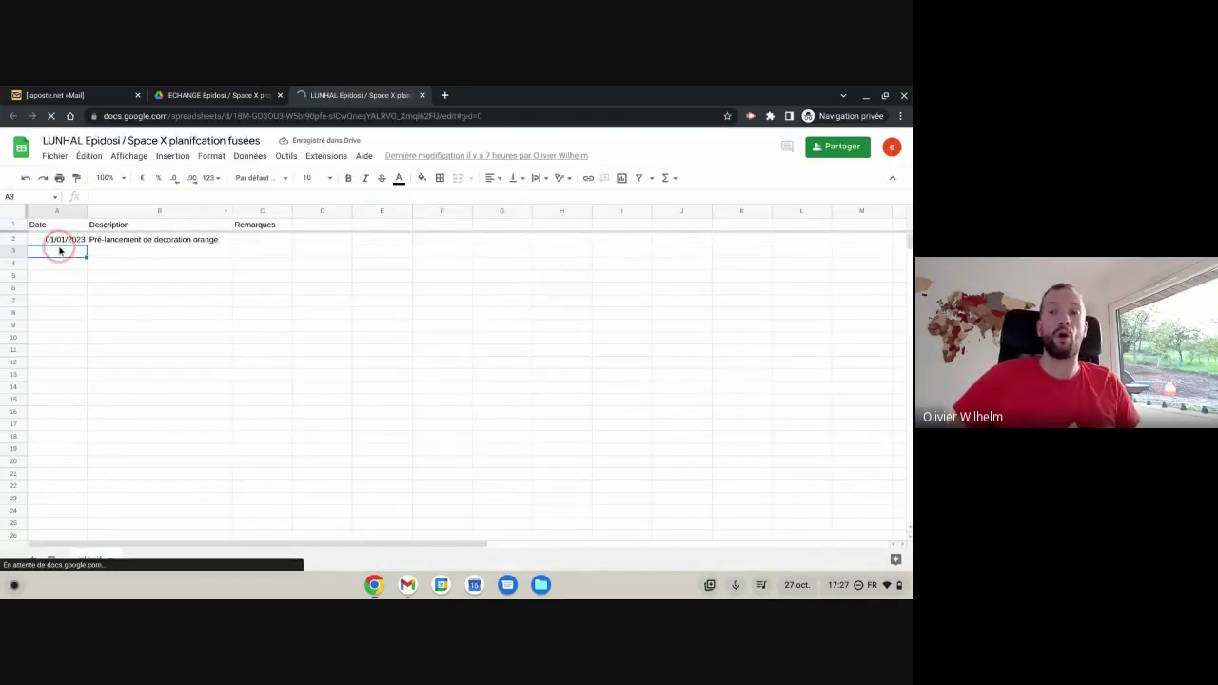
pyautogui.write('0')
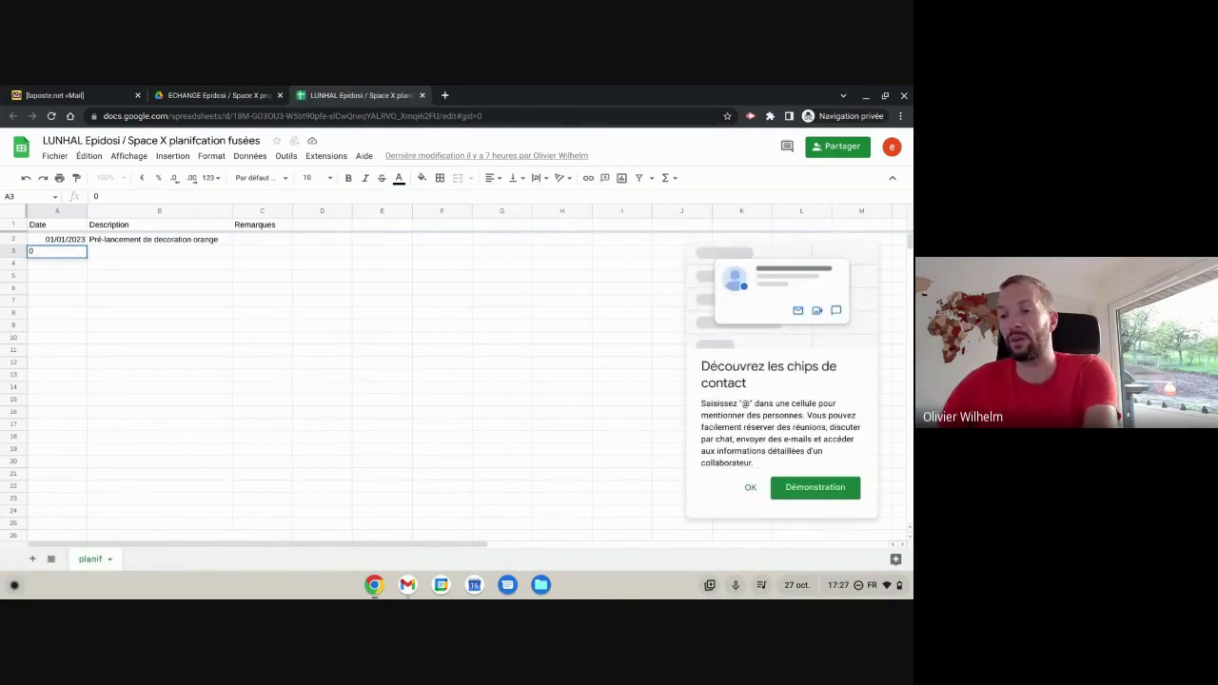
pyautogui.click(120, 249)
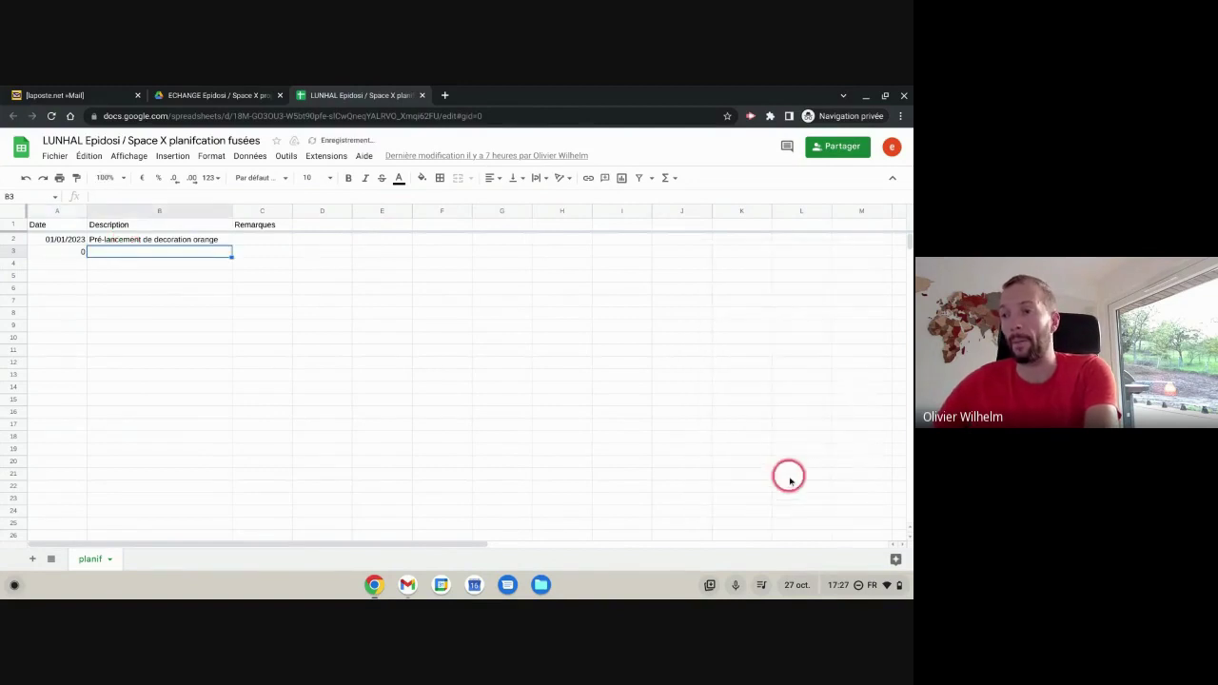
pyautogui.write('Faire des chos')
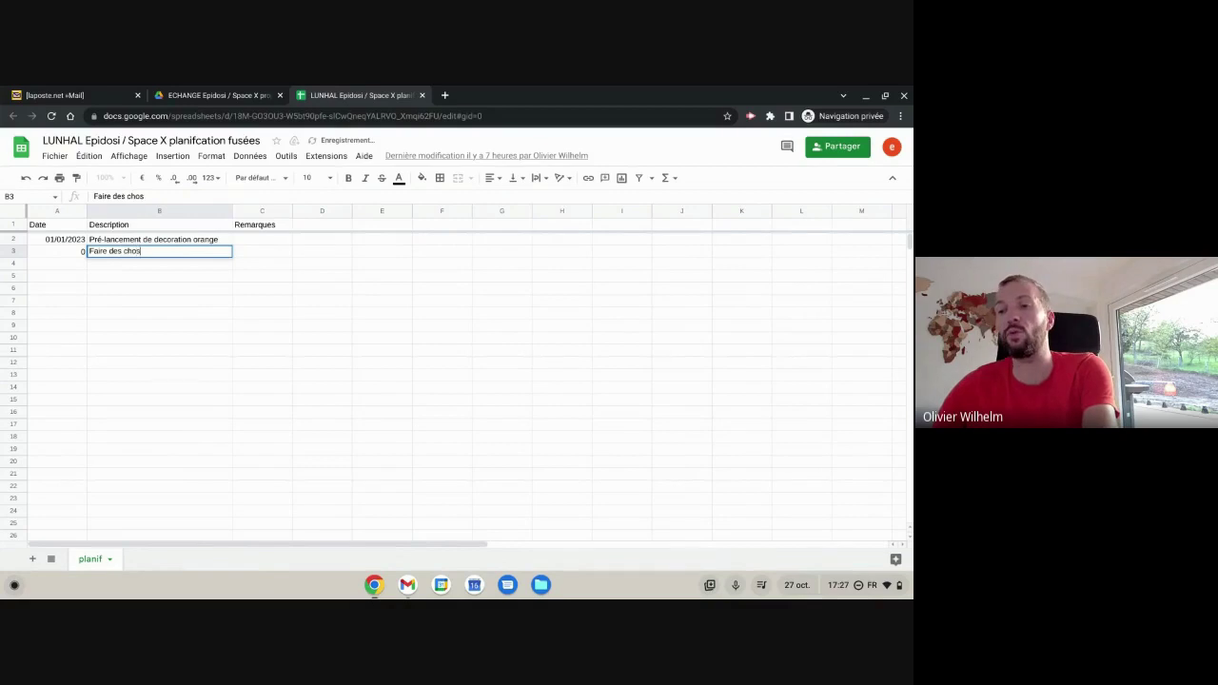
pyautogui.write('es')
pyautogui.press('Return')
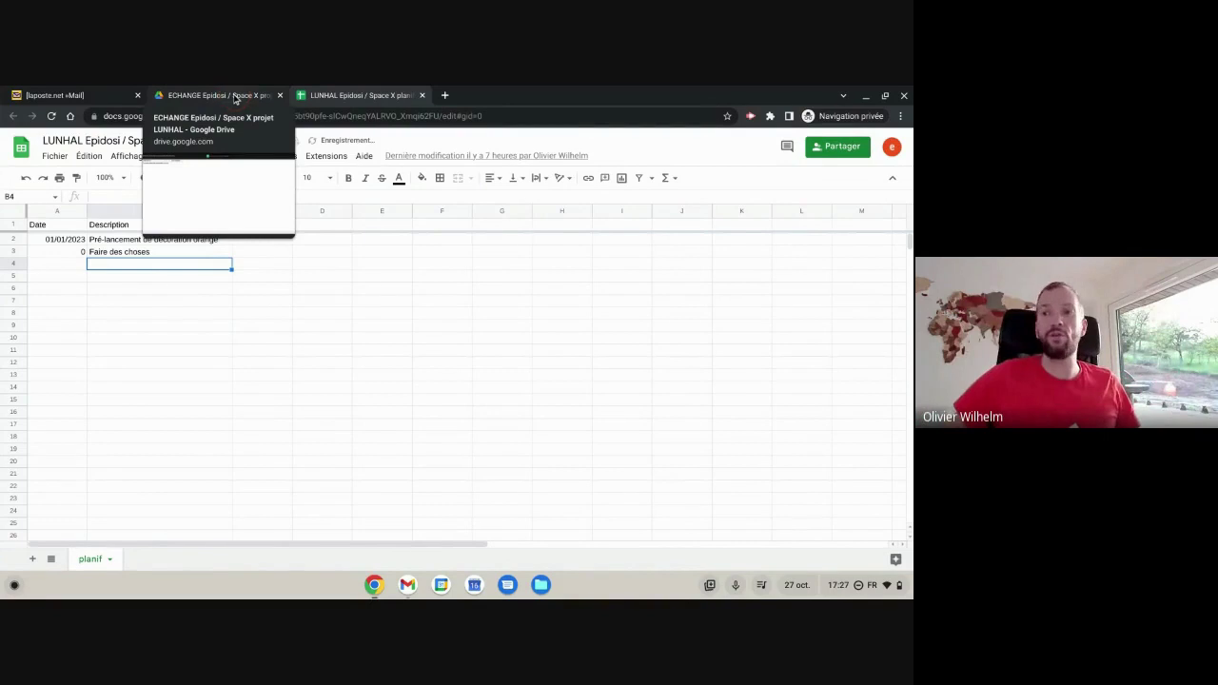
pyautogui.click(235, 96)
# - Start a file upload and pick Screenshot 2022-10-24 10.23.11.png from Téléchargements
pyautogui.click(21, 145)
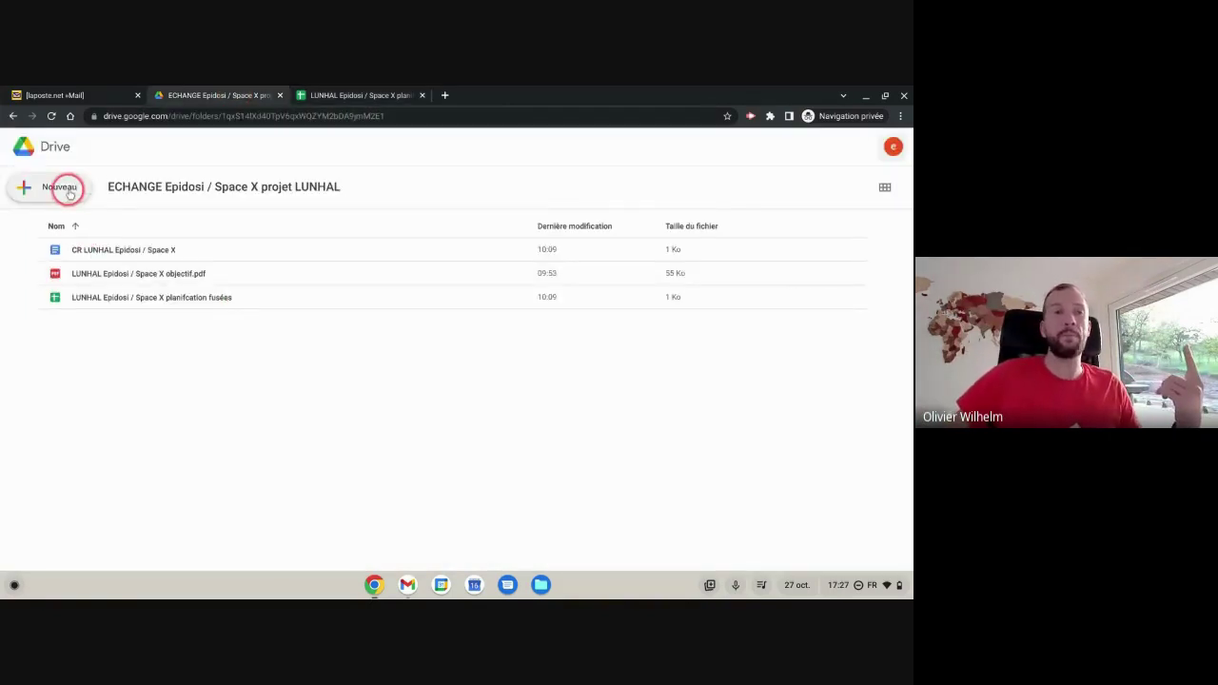
pyautogui.click(70, 192)
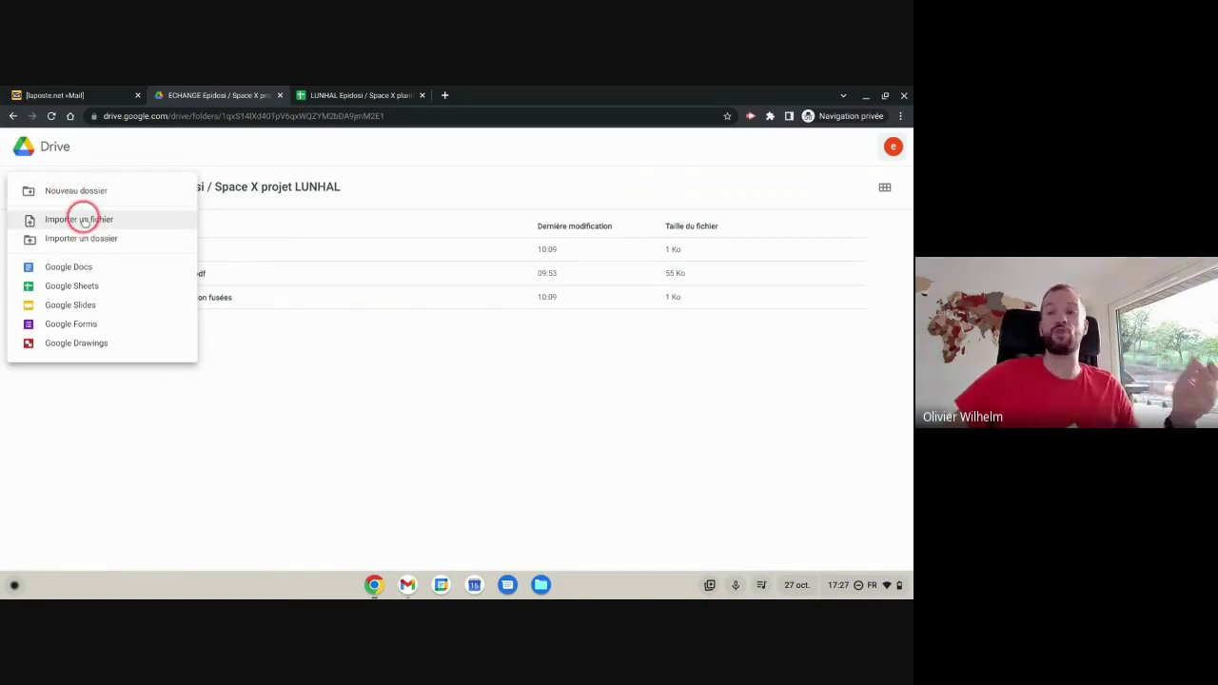
pyautogui.click(84, 220)
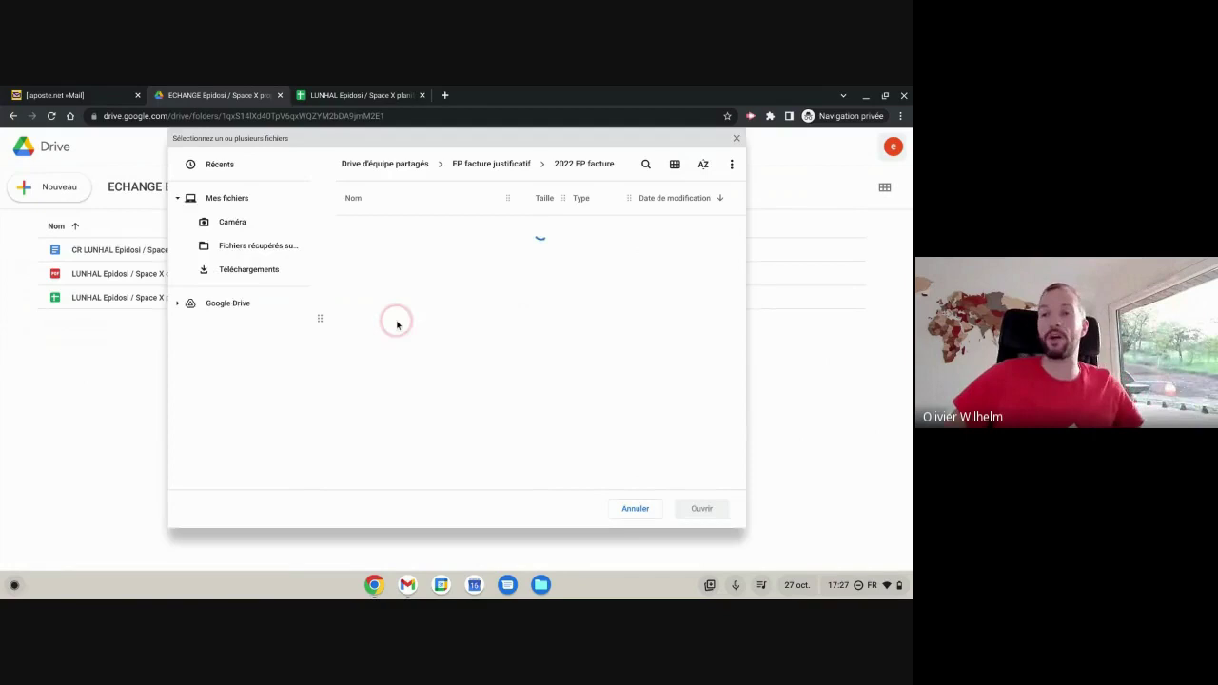
pyautogui.scroll(10, 236, 236)
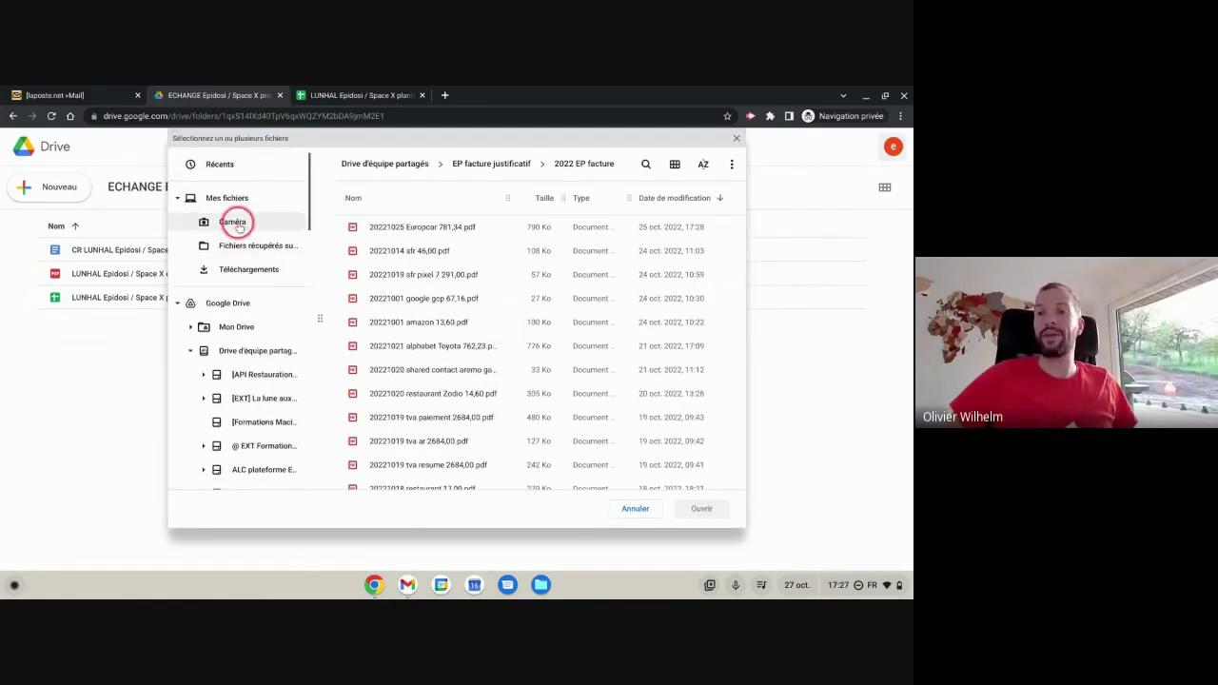
pyautogui.click(239, 270)
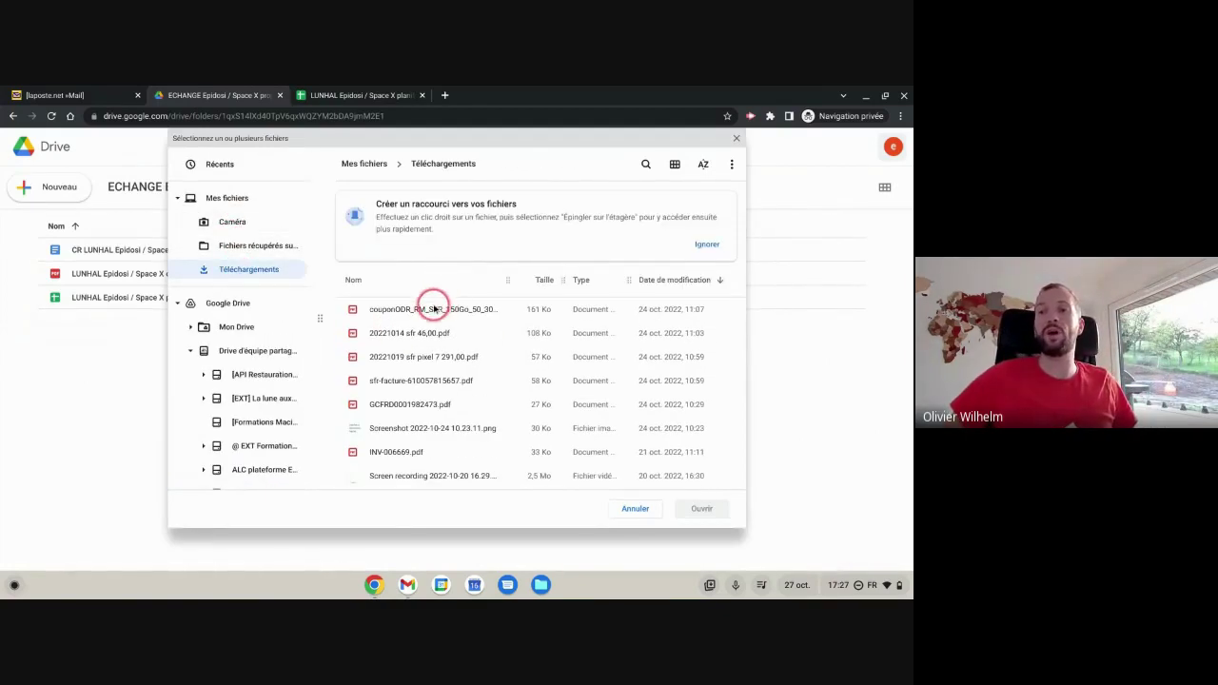
pyautogui.scroll(-1, 433, 306)
pyautogui.scroll(1, 433, 306)
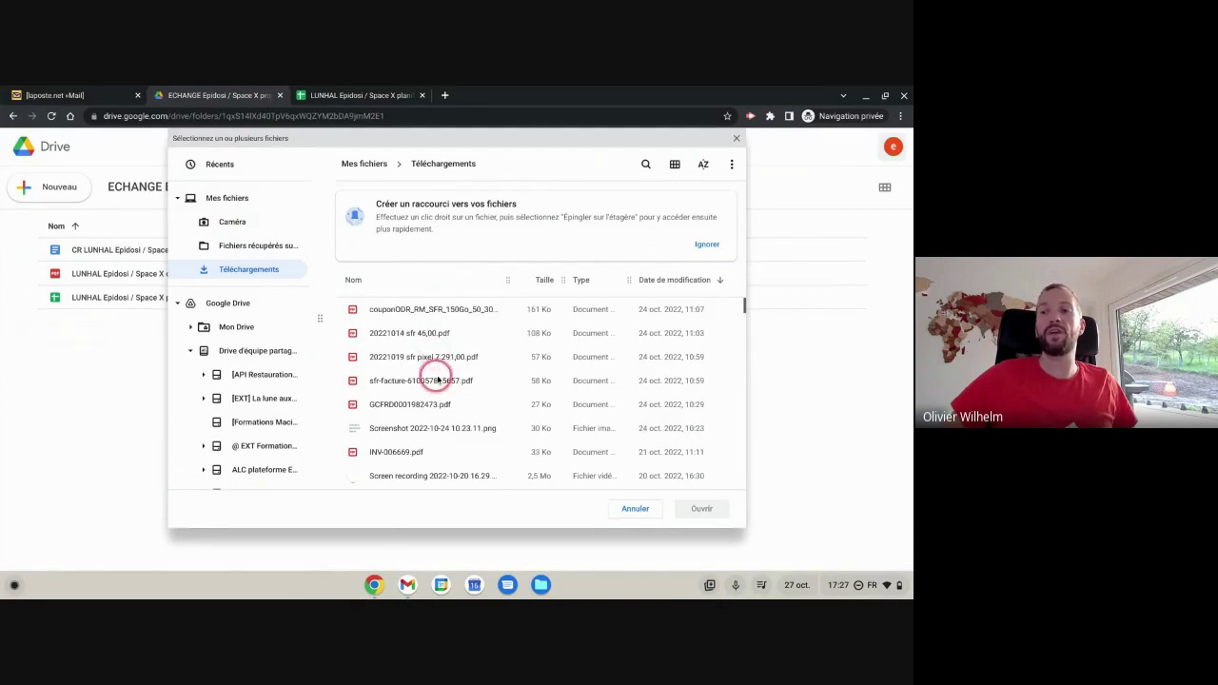
pyautogui.scroll(-1, 435, 380)
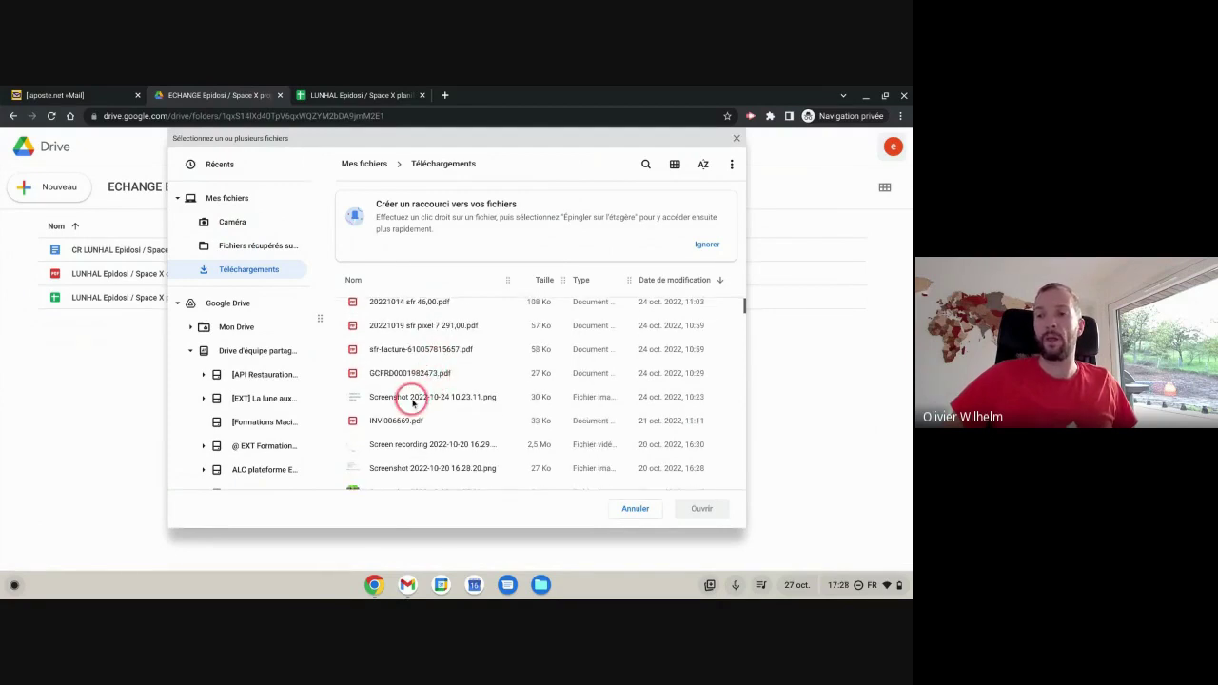
pyautogui.click(419, 398)
# - Confirm the upload so the 29 Ko screenshot lands in the ECHANGE folder
pyautogui.click(704, 508)
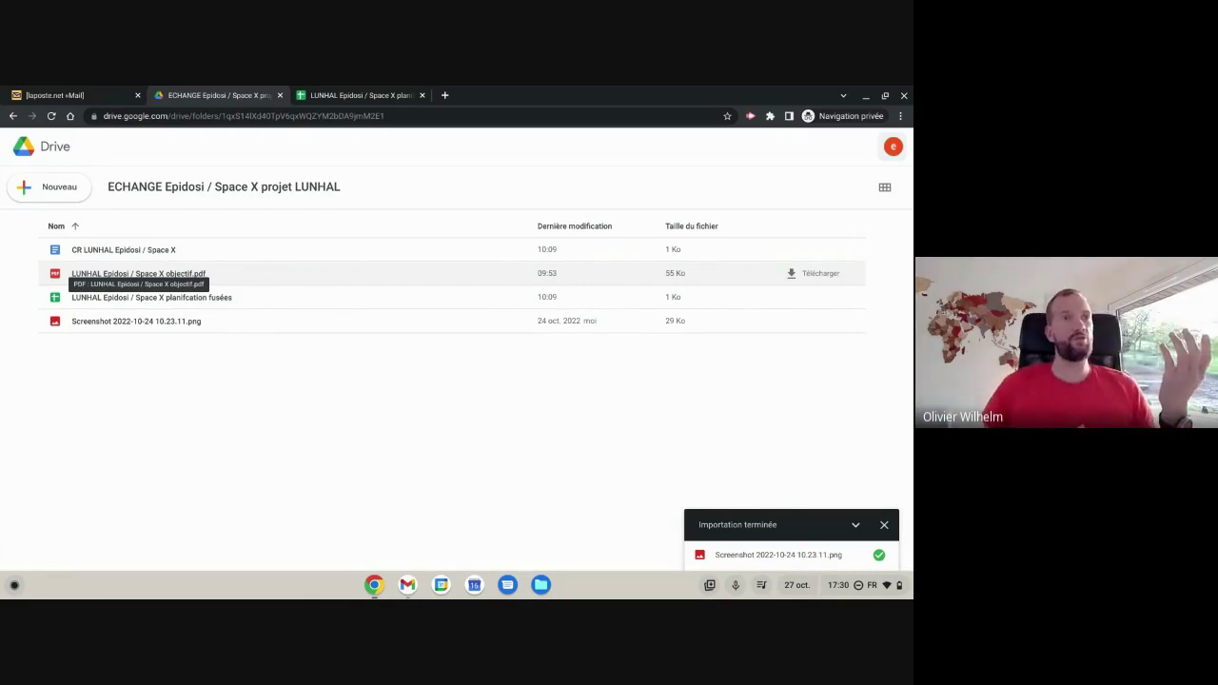
pyautogui.doubleClick(109, 323)
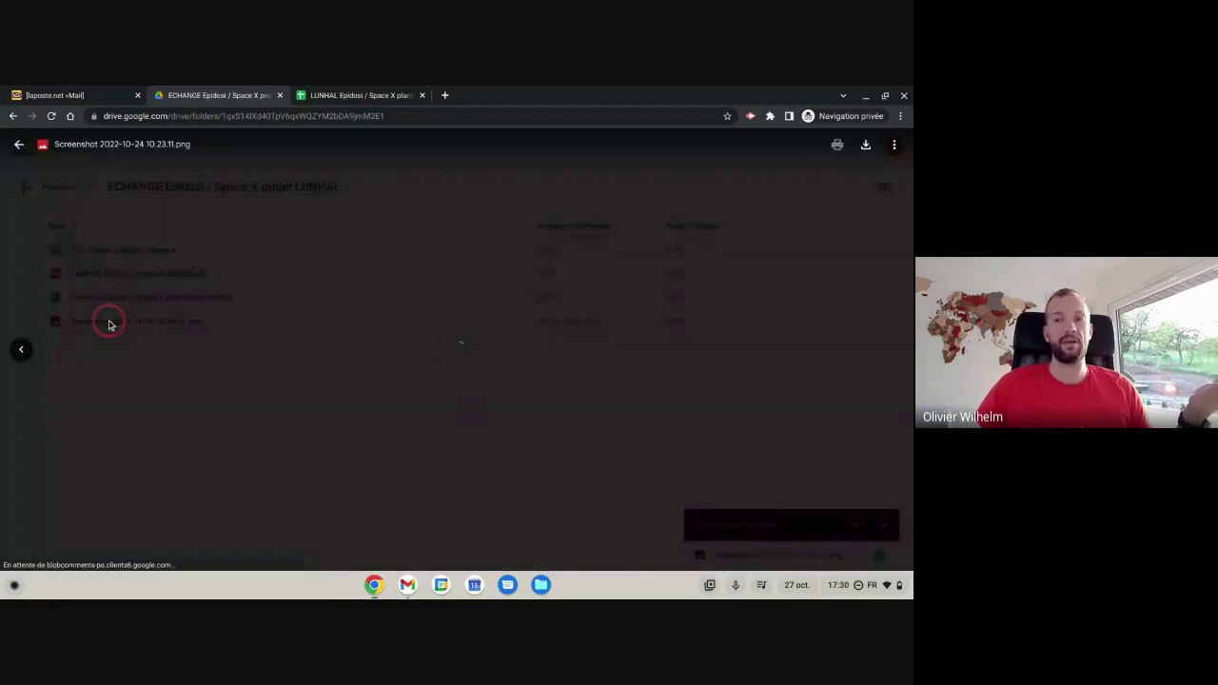
pyautogui.click(21, 145)
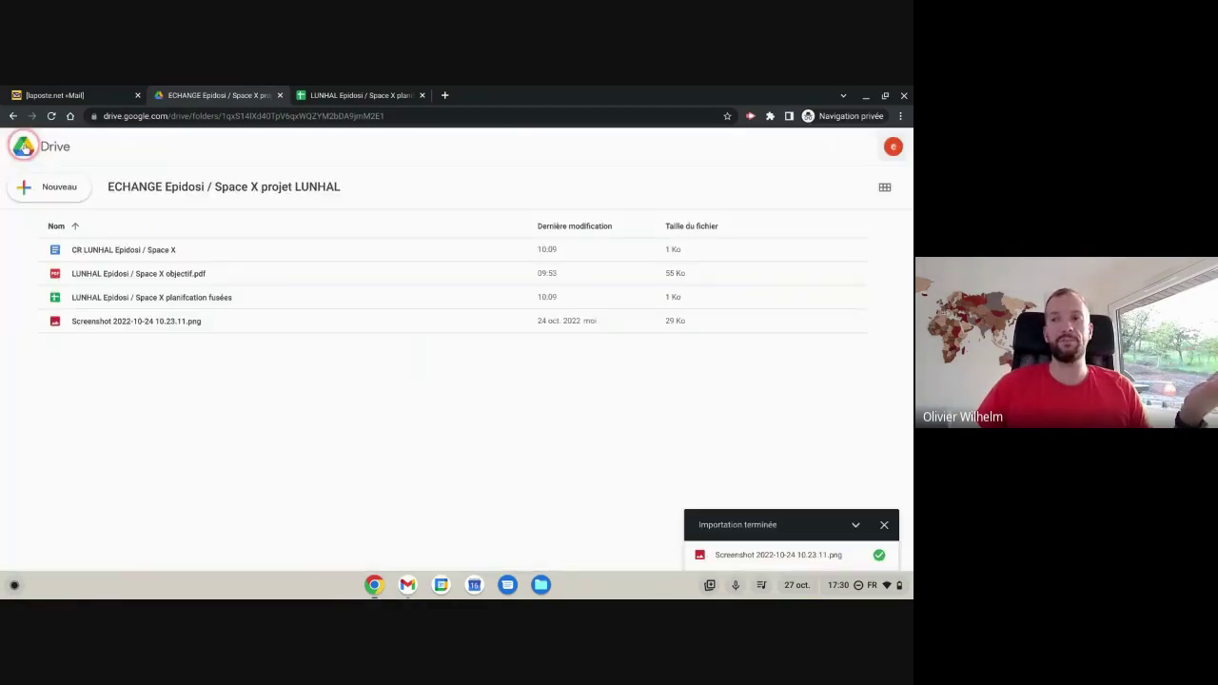
pyautogui.rightClick(113, 324)
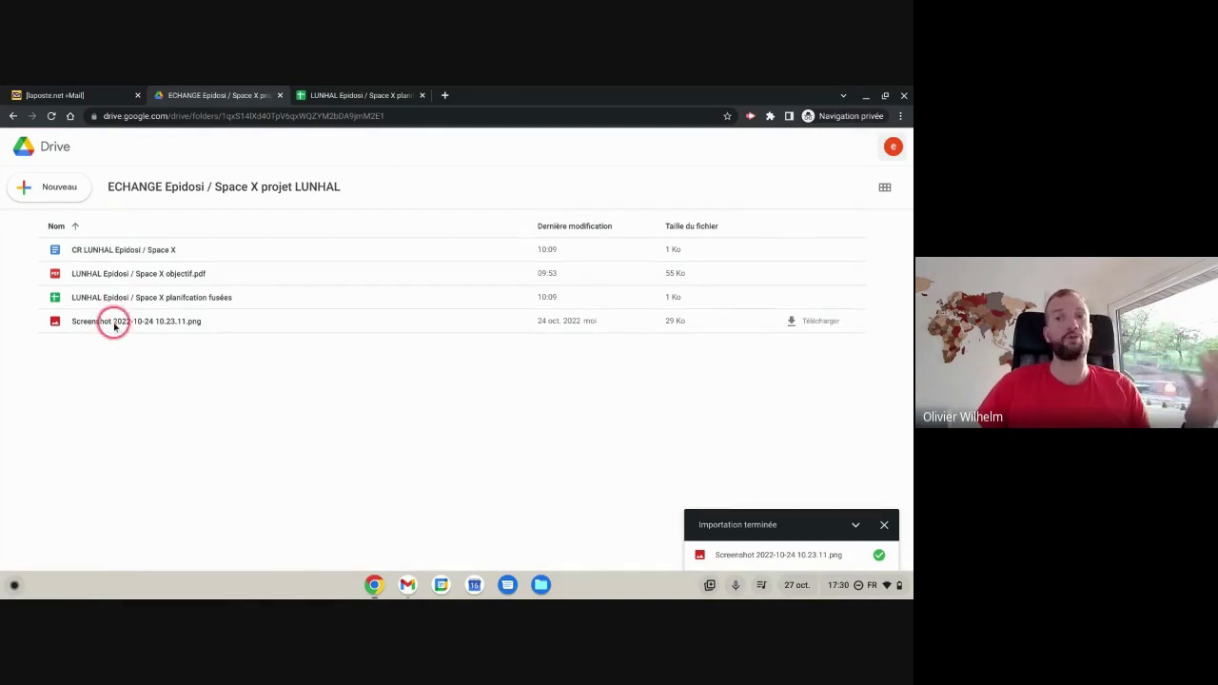
pyautogui.click(101, 356)
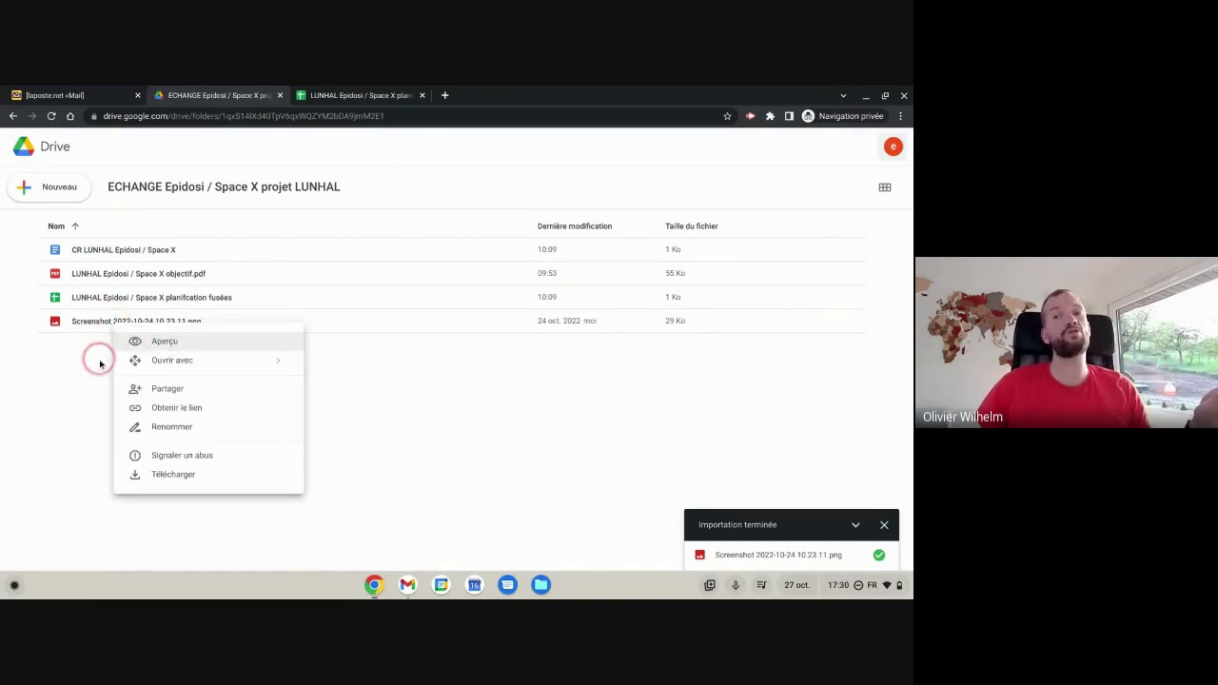